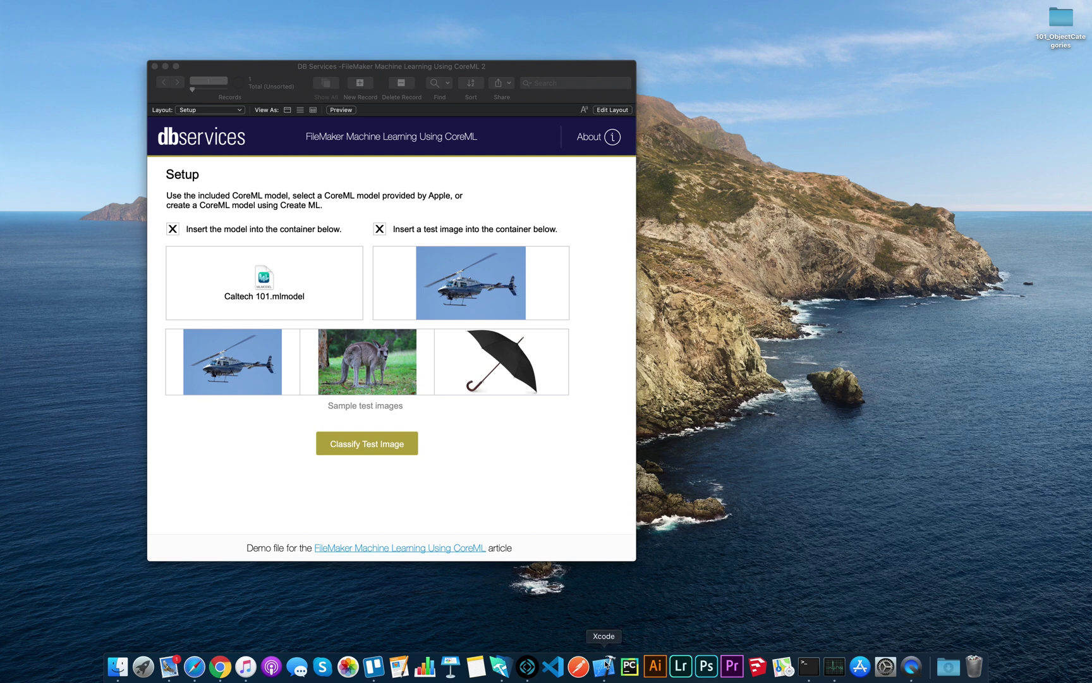
Step: Launch Create ML from Xcode's developer tools and start a new document
click(41, 6)
mouse_move(72, 88)
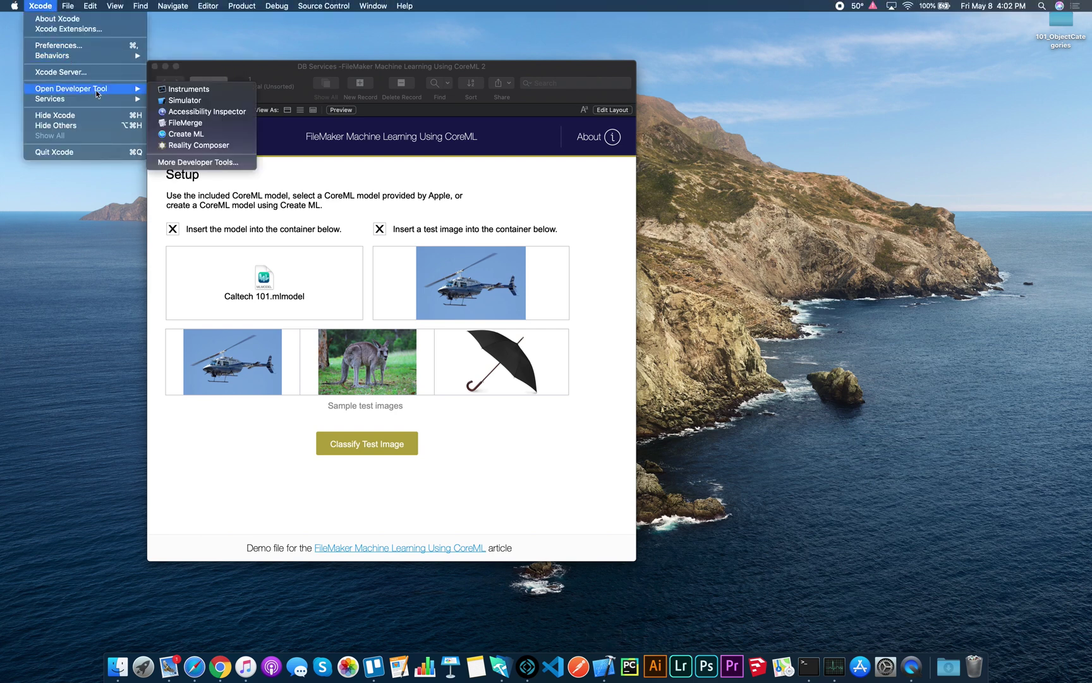
click(186, 137)
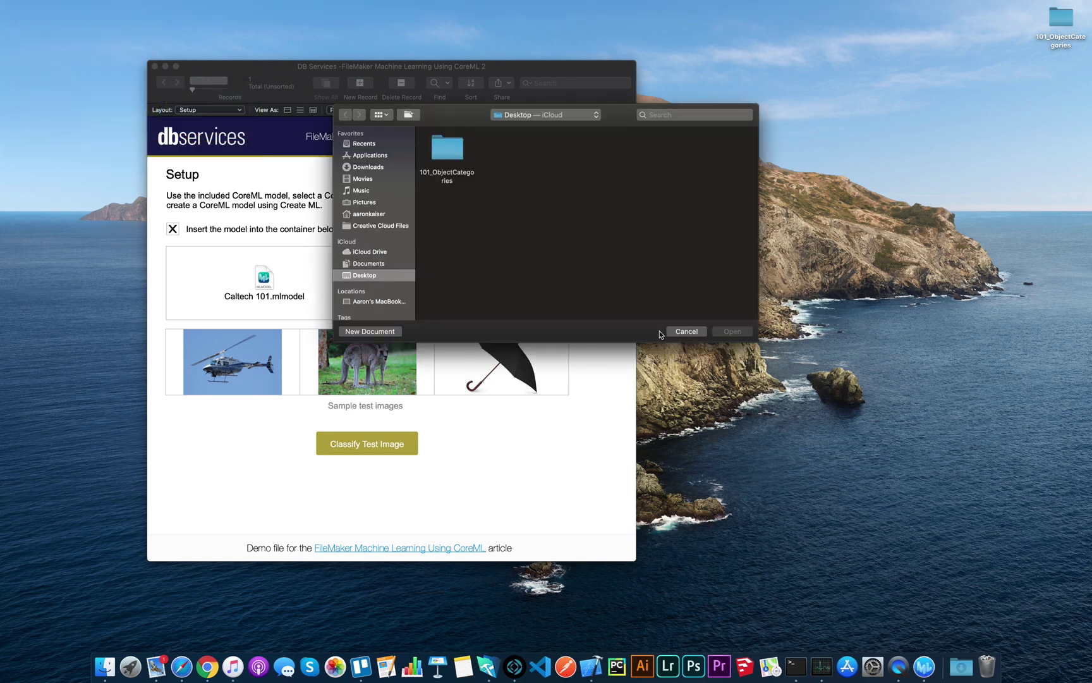
click(379, 332)
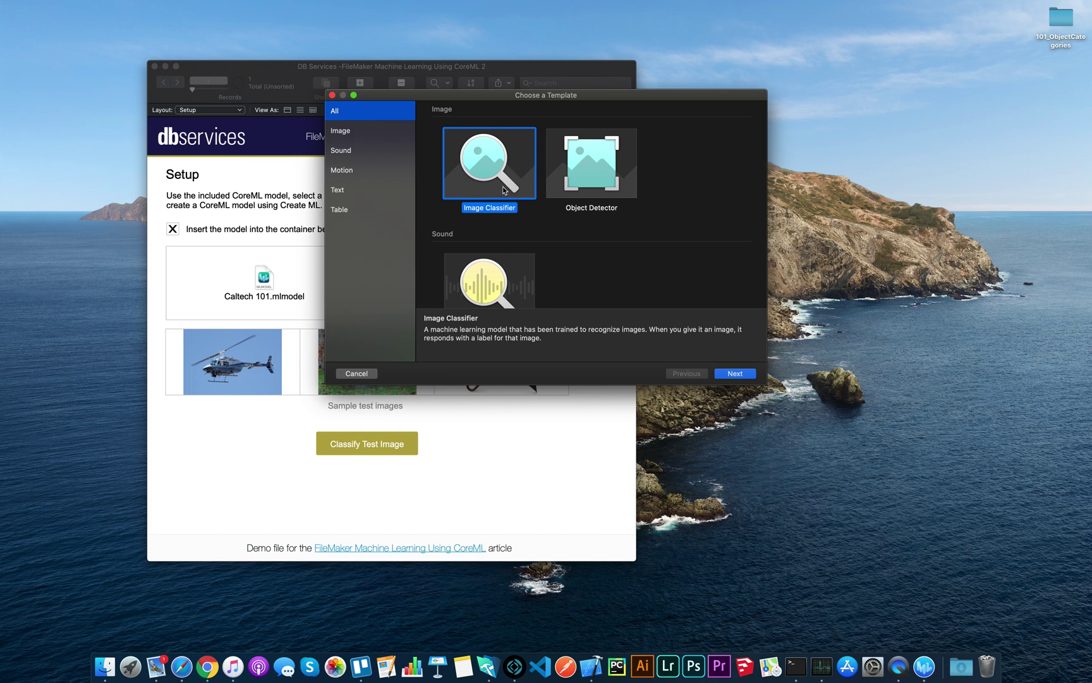
scroll(536, 218, down, 2)
scroll(535, 217, down, 2)
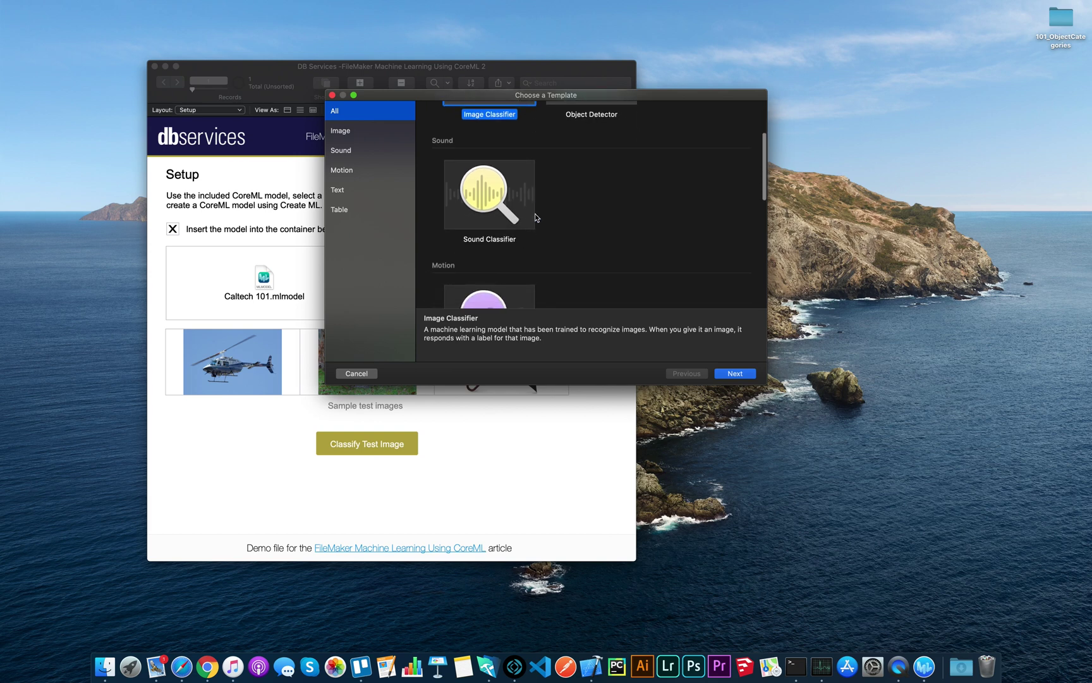
scroll(535, 218, down, 2)
scroll(535, 218, down, 1)
scroll(535, 218, down, 1)
scroll(535, 217, down, 1)
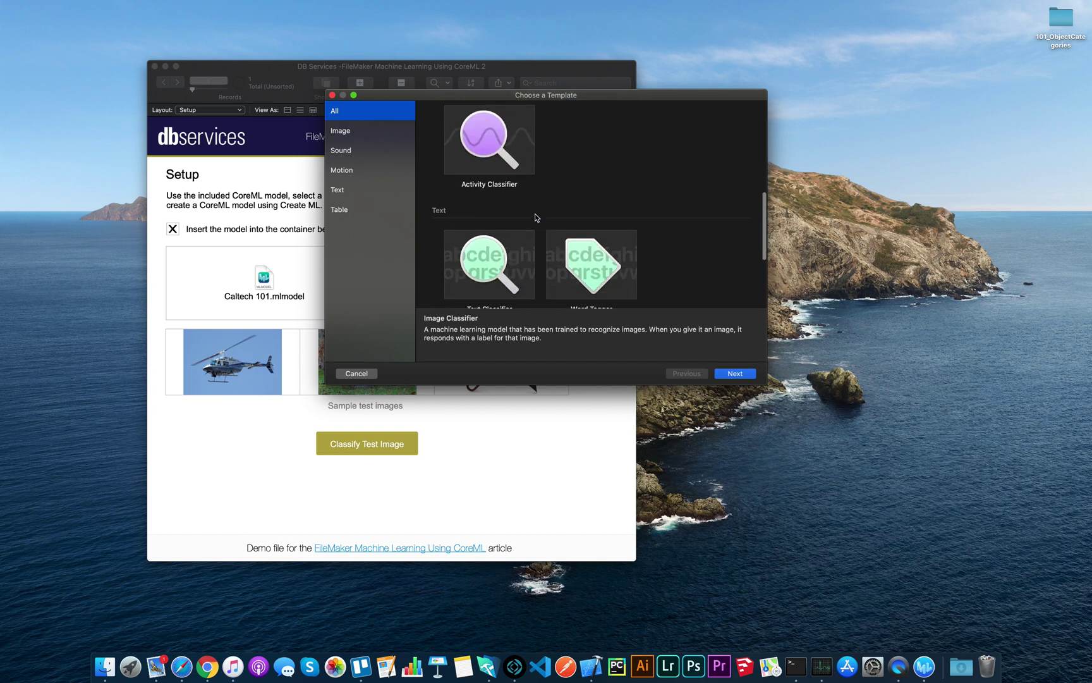
scroll(536, 217, down, 1)
scroll(536, 218, down, 2)
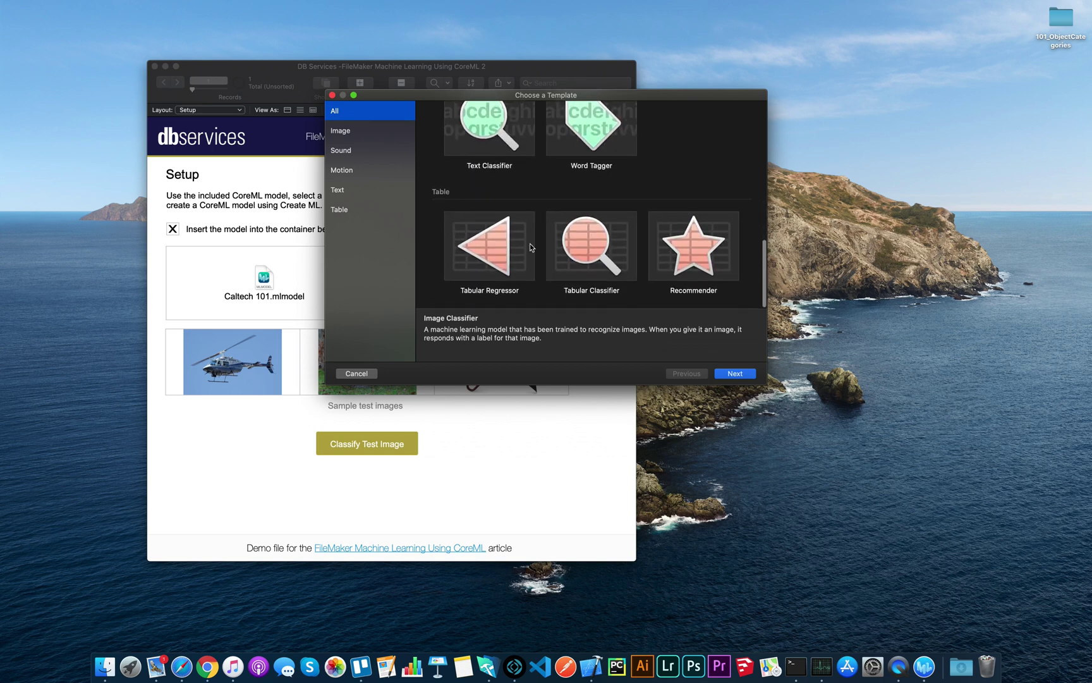
scroll(528, 249, up, 3)
scroll(608, 253, up, 2)
scroll(608, 252, up, 2)
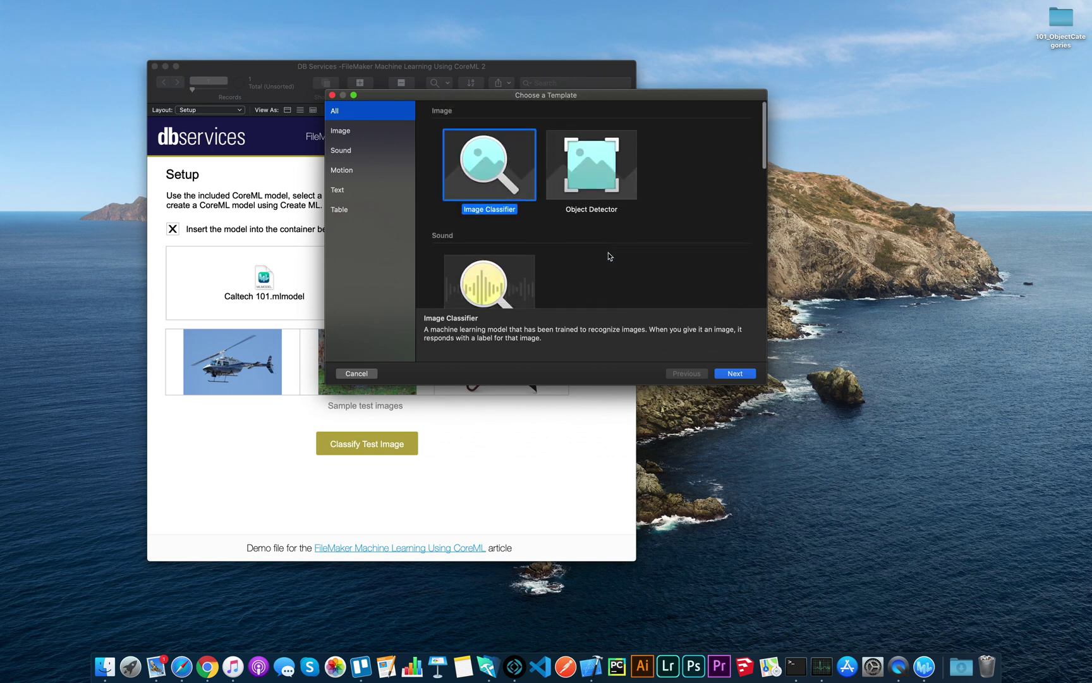
Step: Create an Image Classifier project named MyImageClassifier saved on the Desktop
click(728, 375)
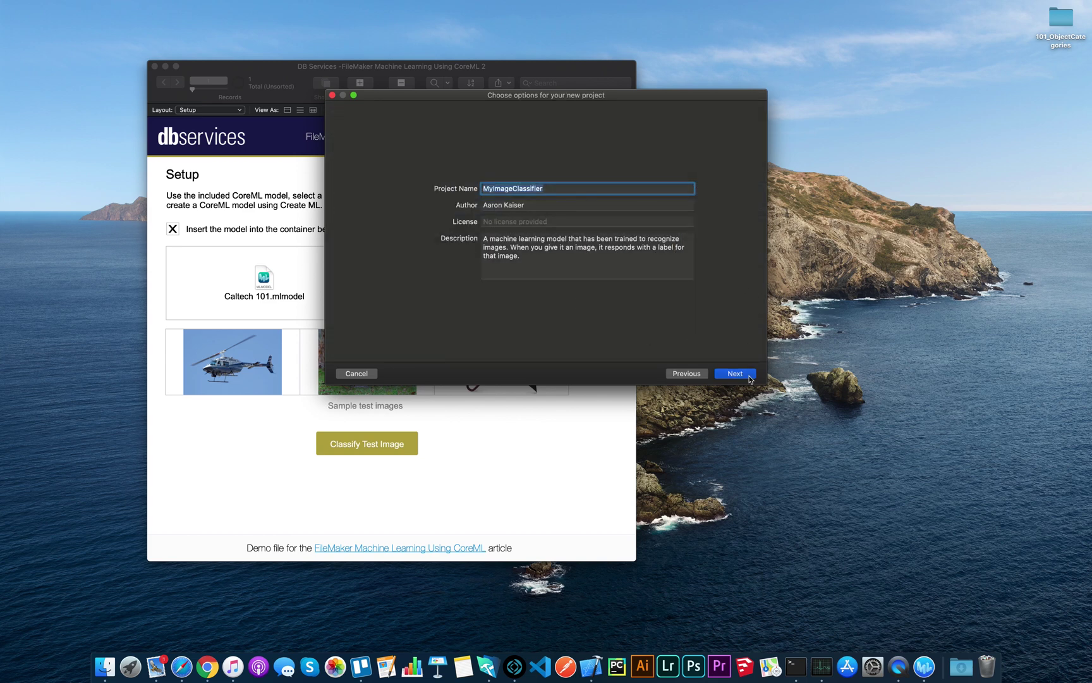
click(749, 376)
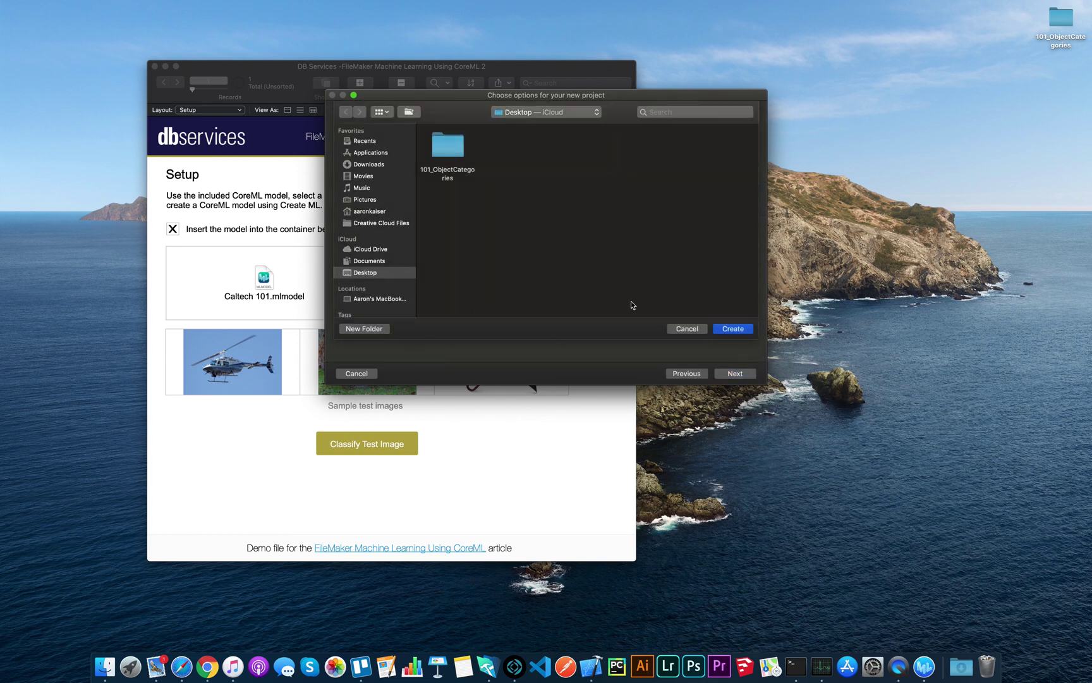
click(734, 328)
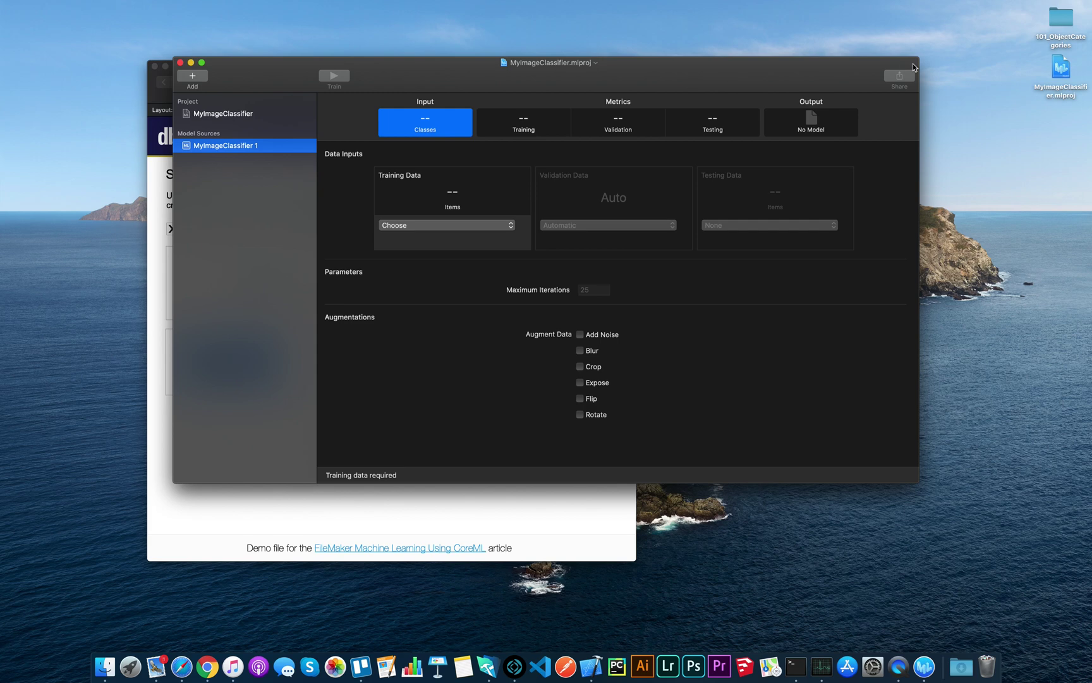
Step: Open the 101_ObjectCategories folder on the desktop in Finder
click(1058, 27)
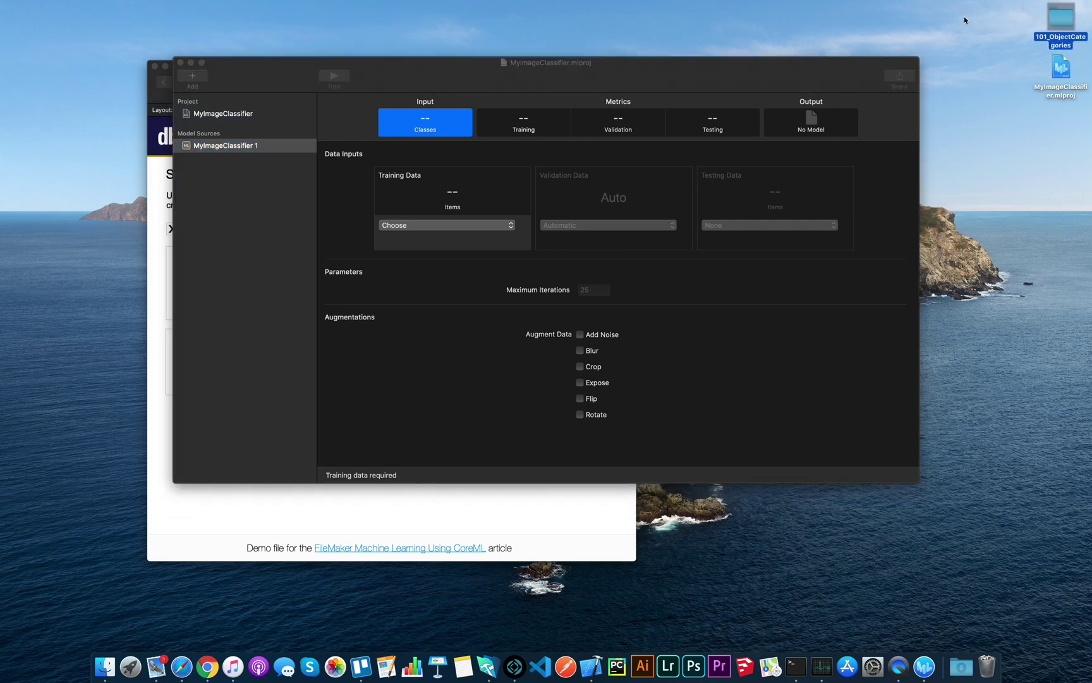
double_click(1058, 23)
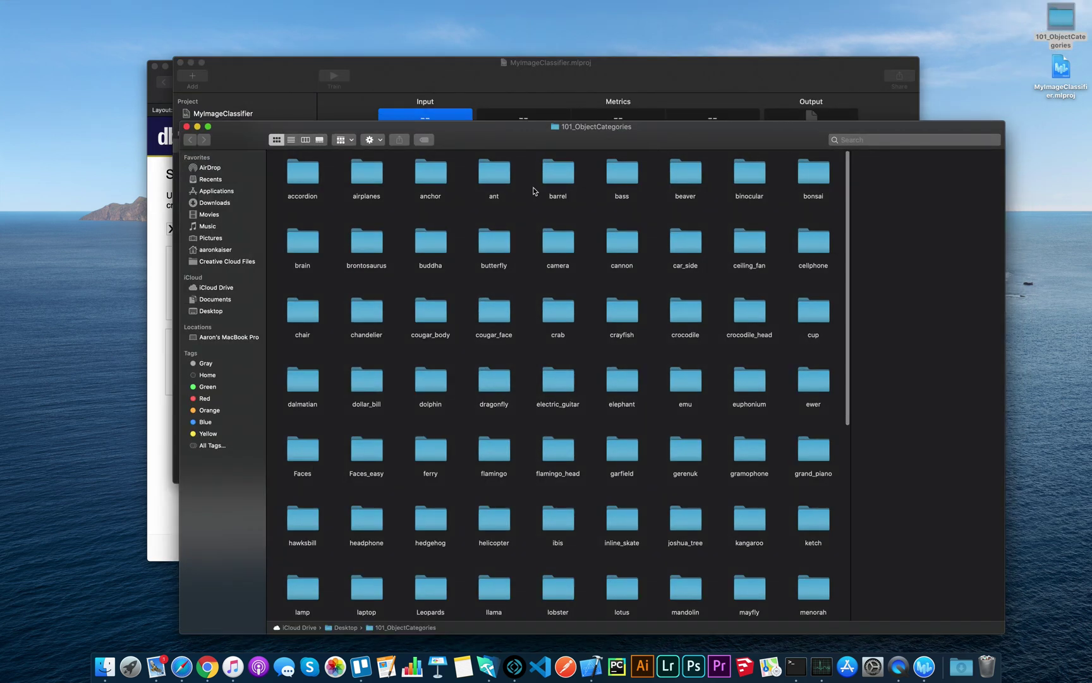
scroll(435, 324, down, 1)
scroll(435, 322, down, 1)
scroll(435, 322, down, 1)
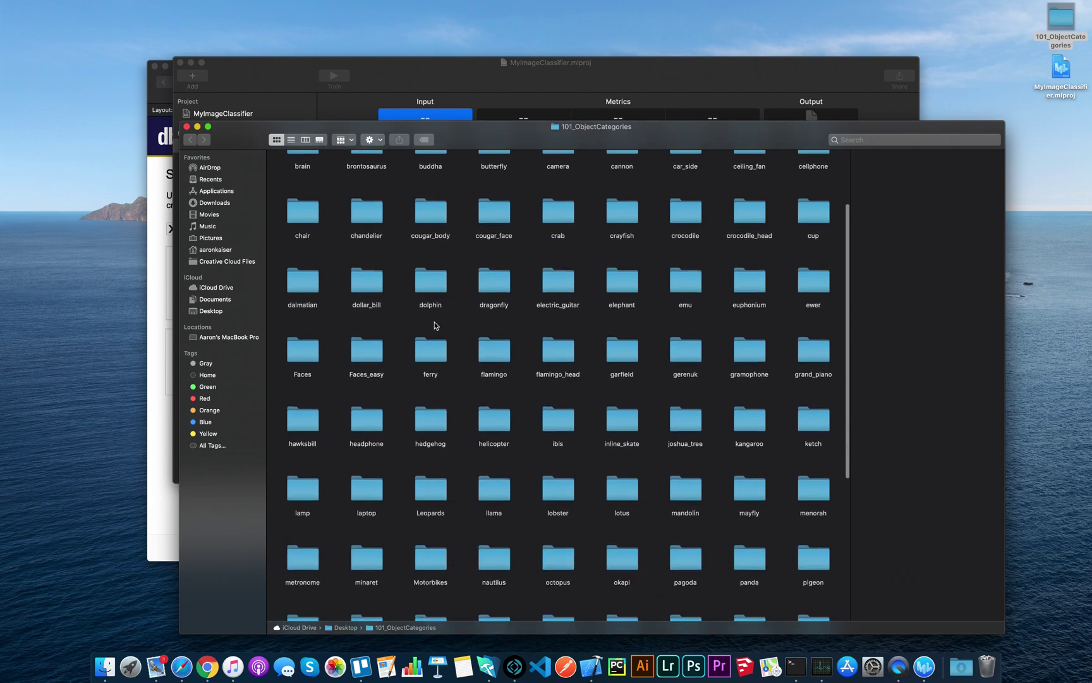
scroll(435, 321, down, 1)
scroll(435, 322, down, 1)
scroll(434, 322, down, 2)
scroll(434, 322, down, 1)
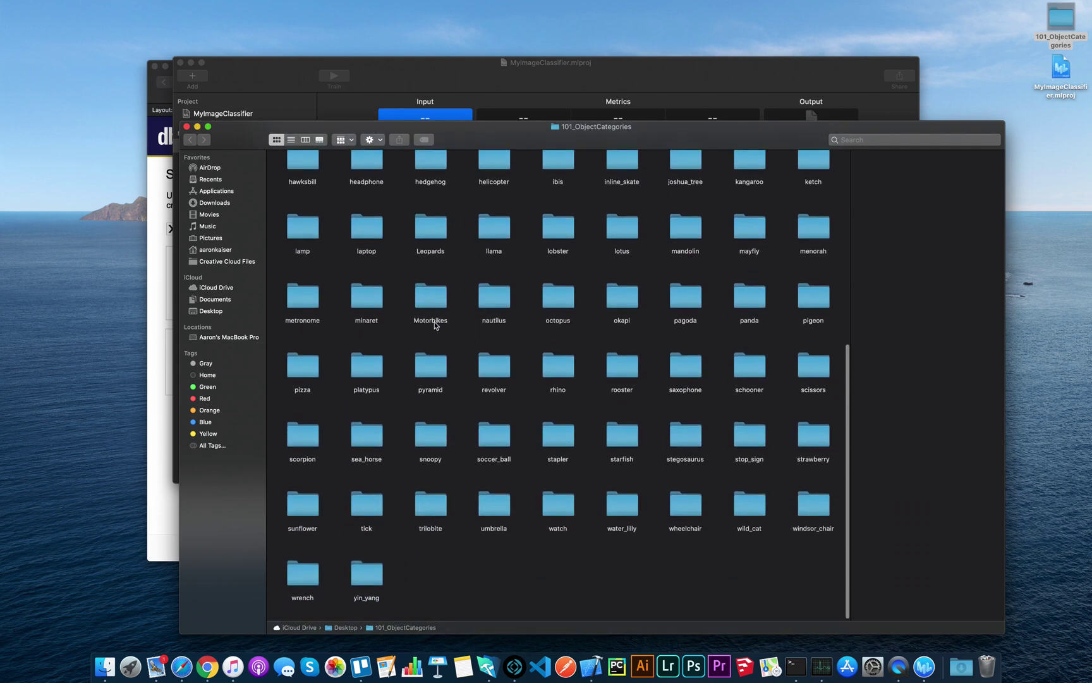
scroll(435, 322, up, 3)
scroll(443, 307, up, 1)
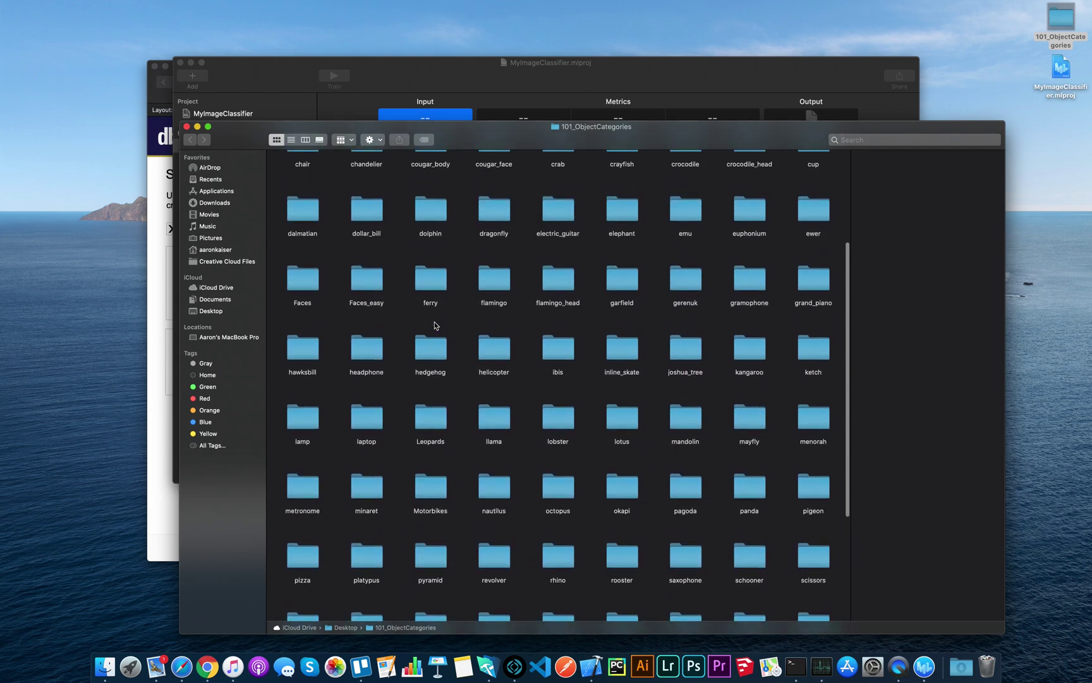
double_click(502, 224)
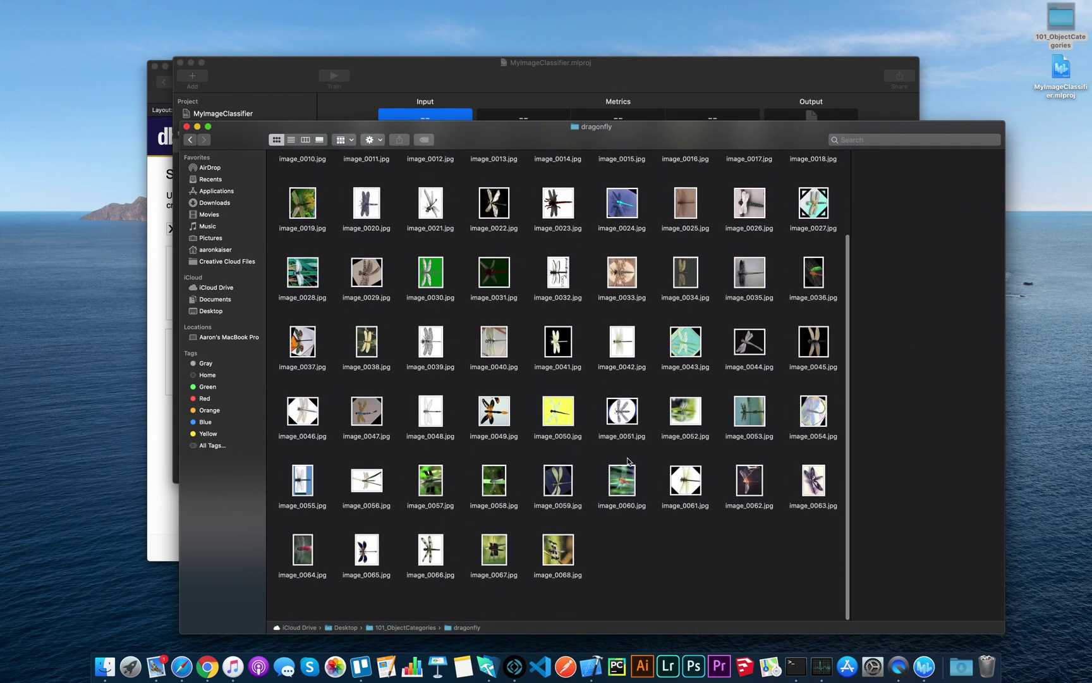
scroll(628, 462, up, 1)
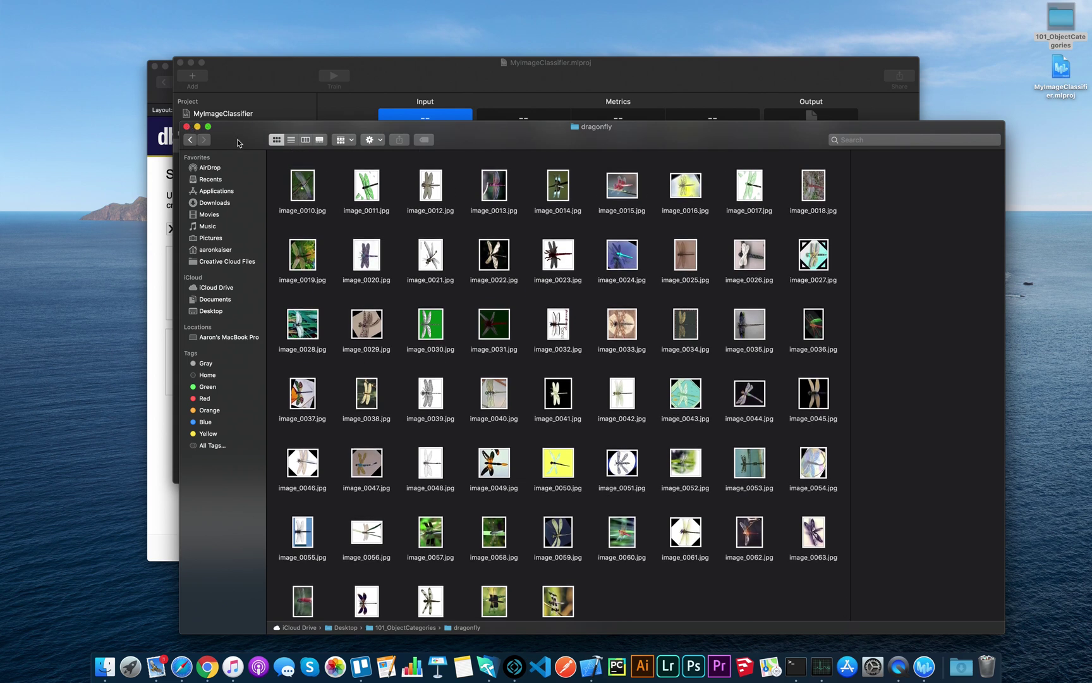
click(189, 139)
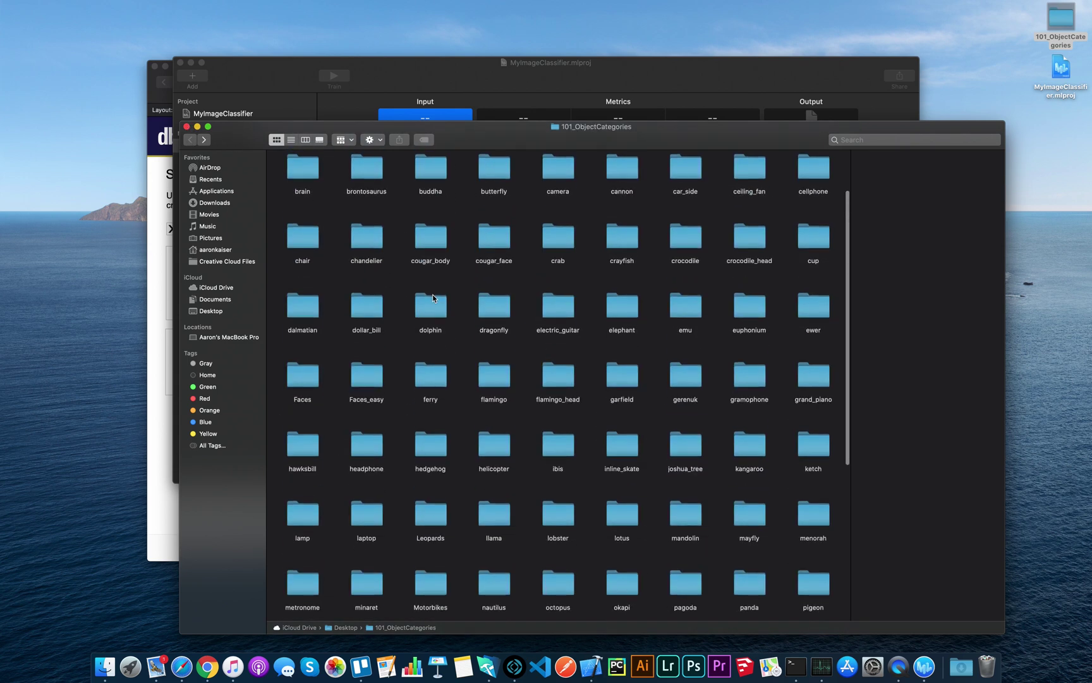
scroll(433, 294, up, 3)
scroll(434, 293, up, 2)
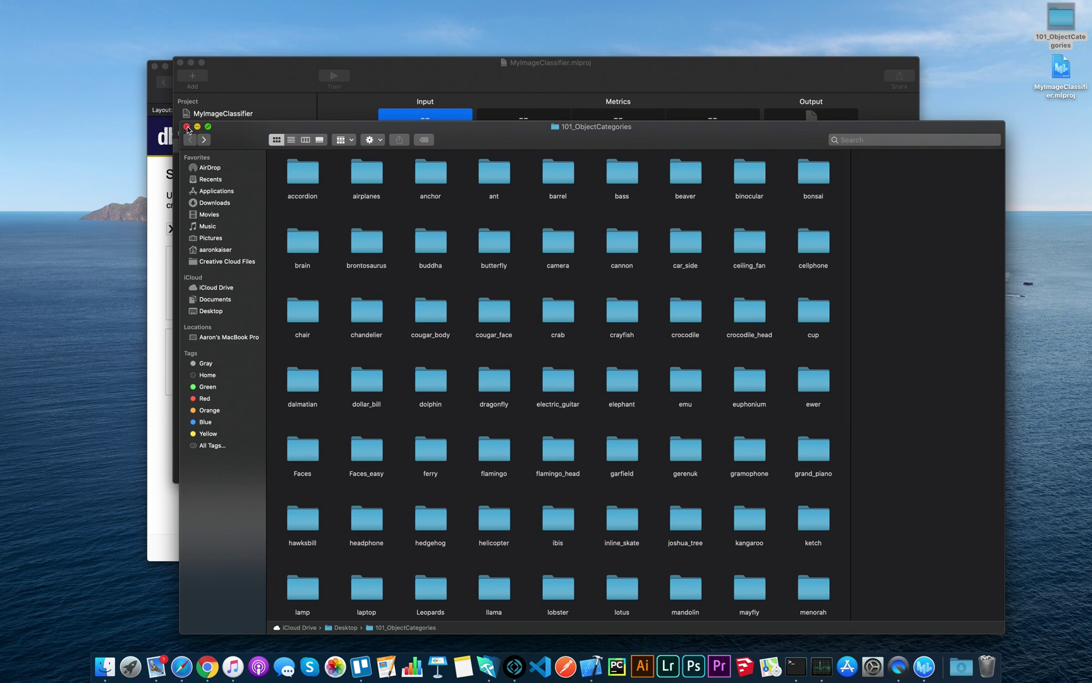
click(187, 126)
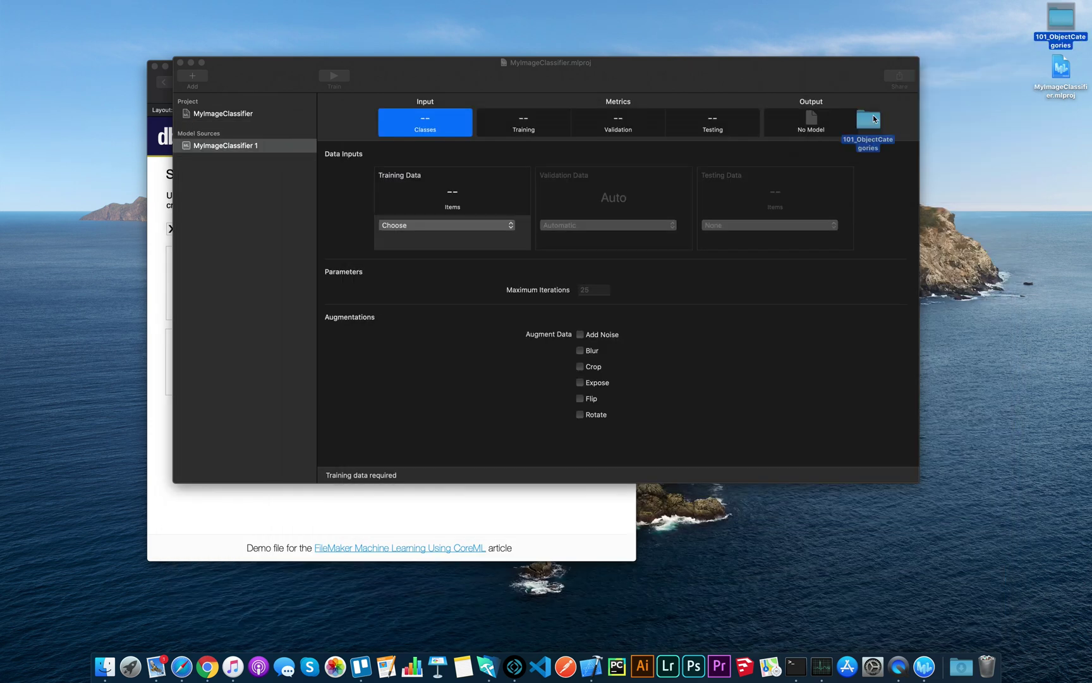
Step: Choose the desktop 101_ObjectCategories folder as training data and start training the classifier
drag(1068, 17, 952, 69)
click(401, 233)
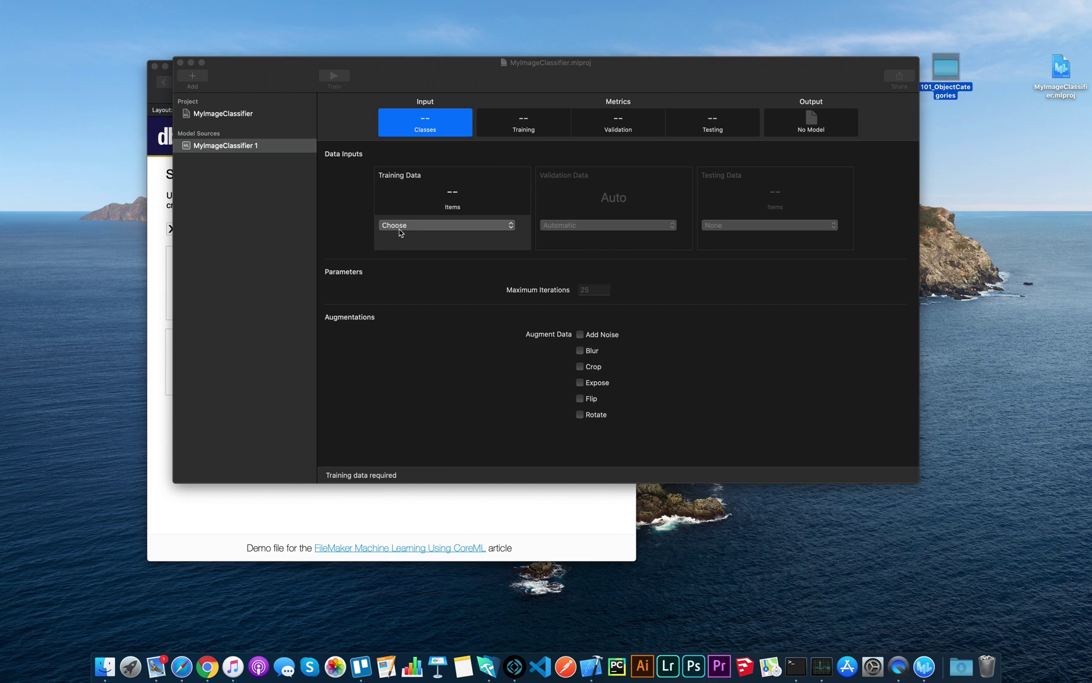
click(420, 236)
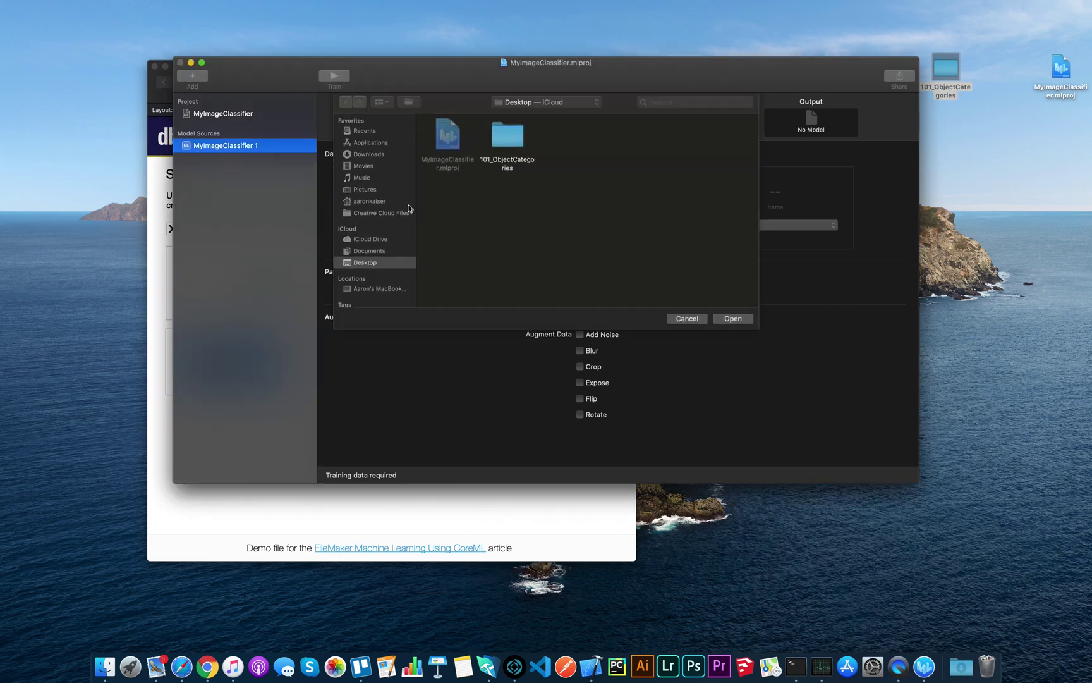
click(518, 141)
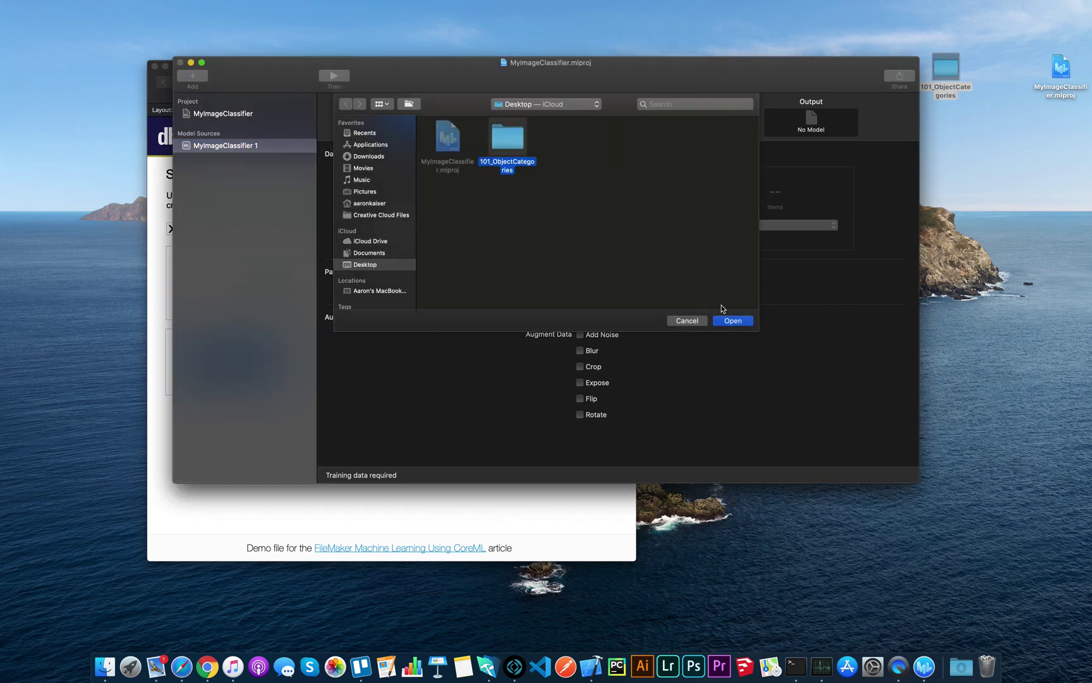
click(745, 322)
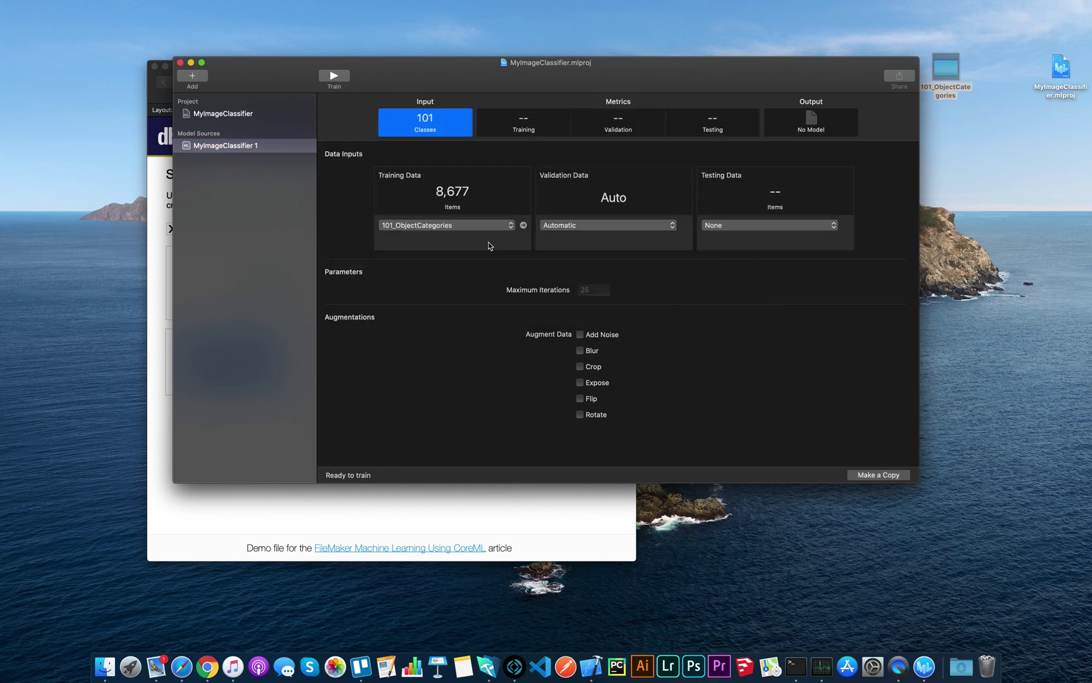
click(335, 77)
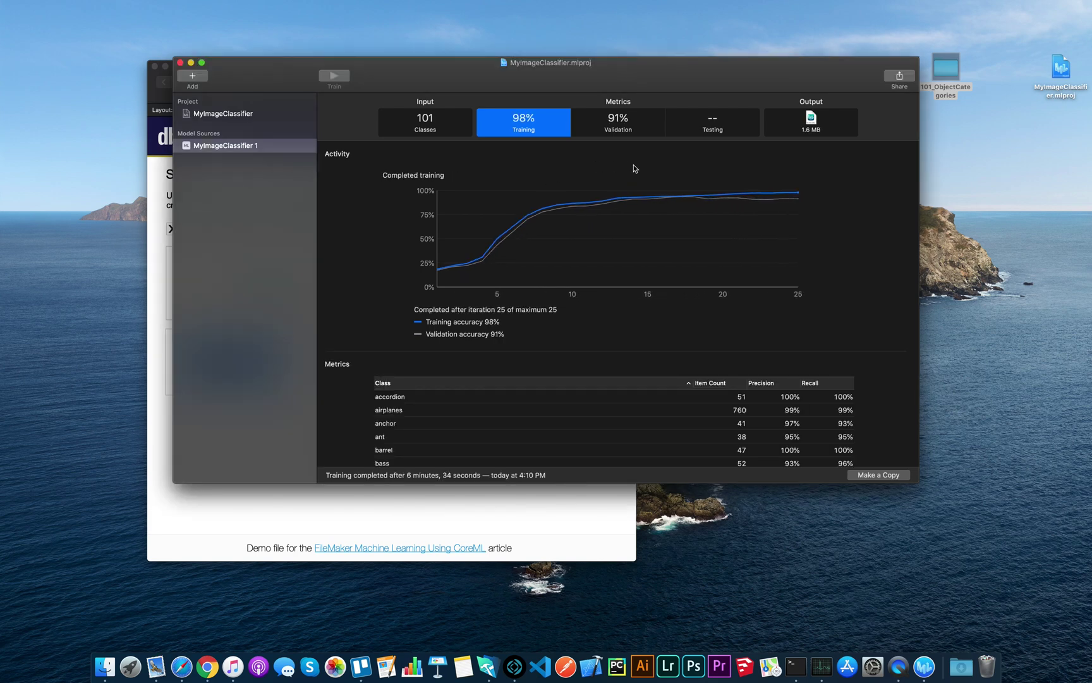
Step: Drag the trained MyImageClassifier 1.mlmodel from the Output view onto the desktop and minimize Create ML
click(819, 123)
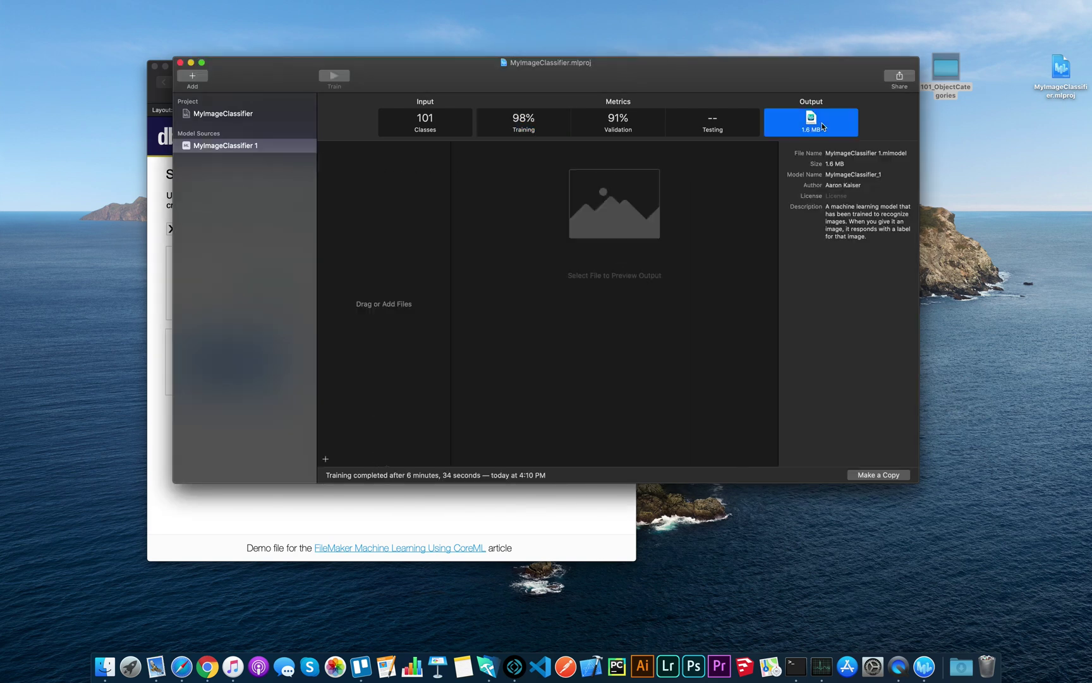
drag(801, 123, 1089, 163)
drag(1088, 162, 1007, 141)
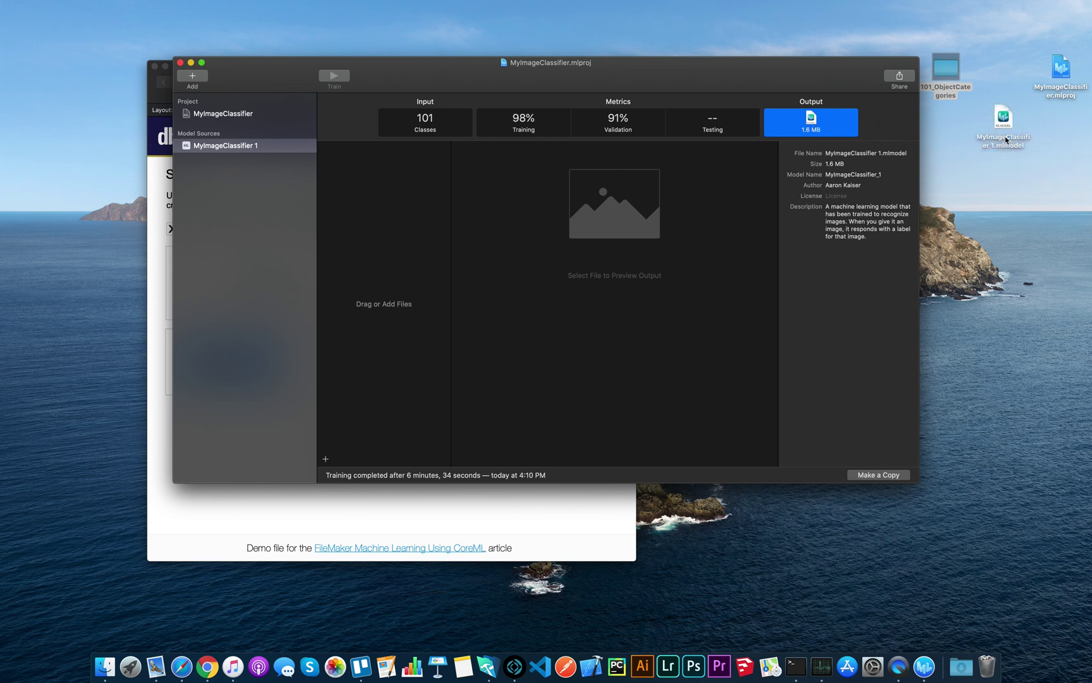
click(190, 62)
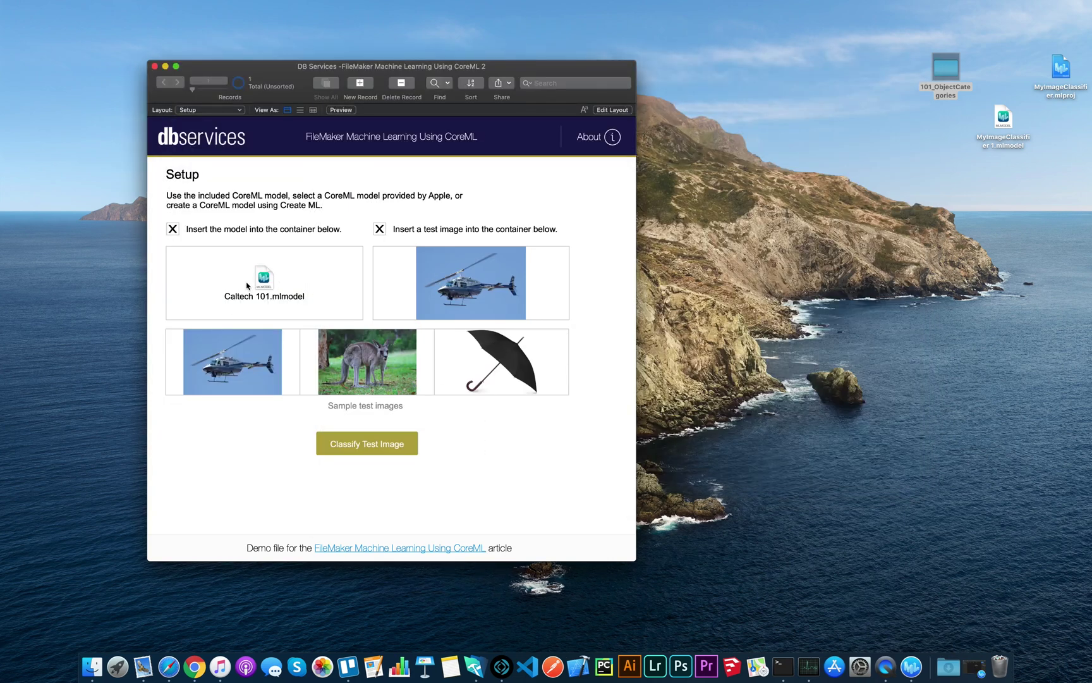
Step: Delete the Caltech 101 model from the container and drop in MyImageClassifier 1.mlmodel
click(266, 285)
key(BackSpace)
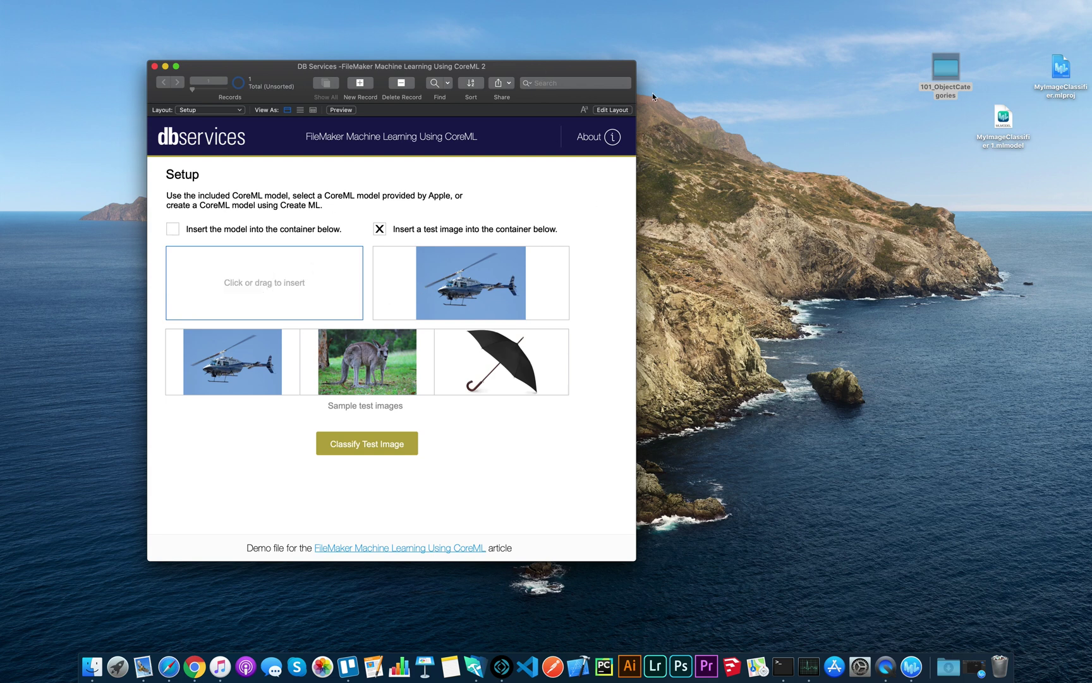
drag(1005, 120, 245, 265)
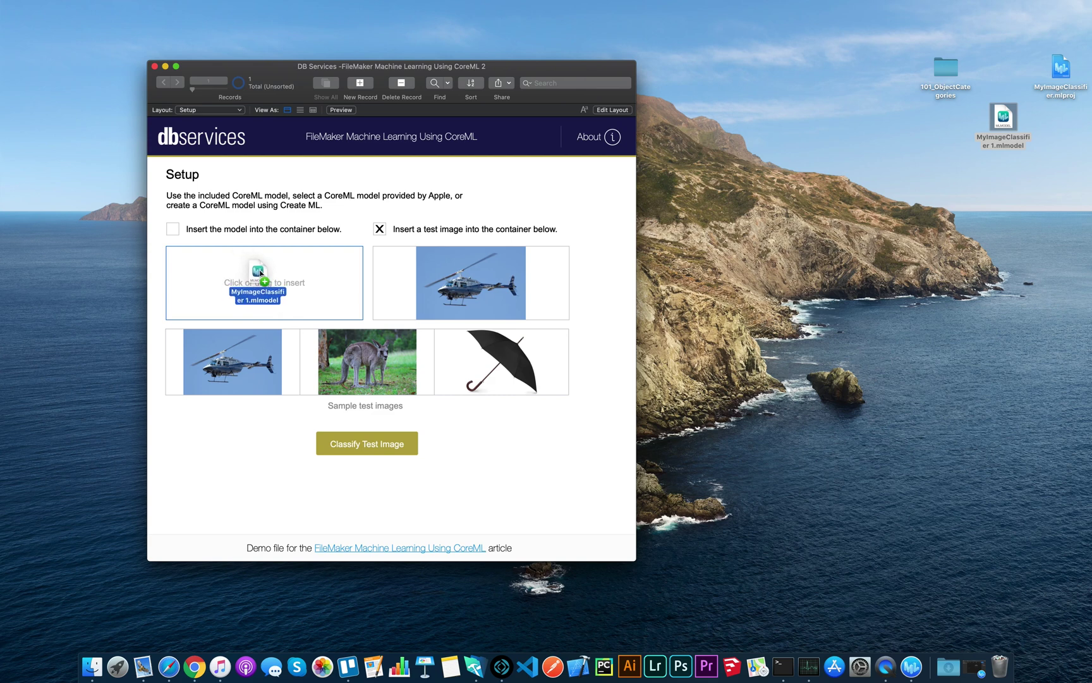
drag(245, 265, 267, 273)
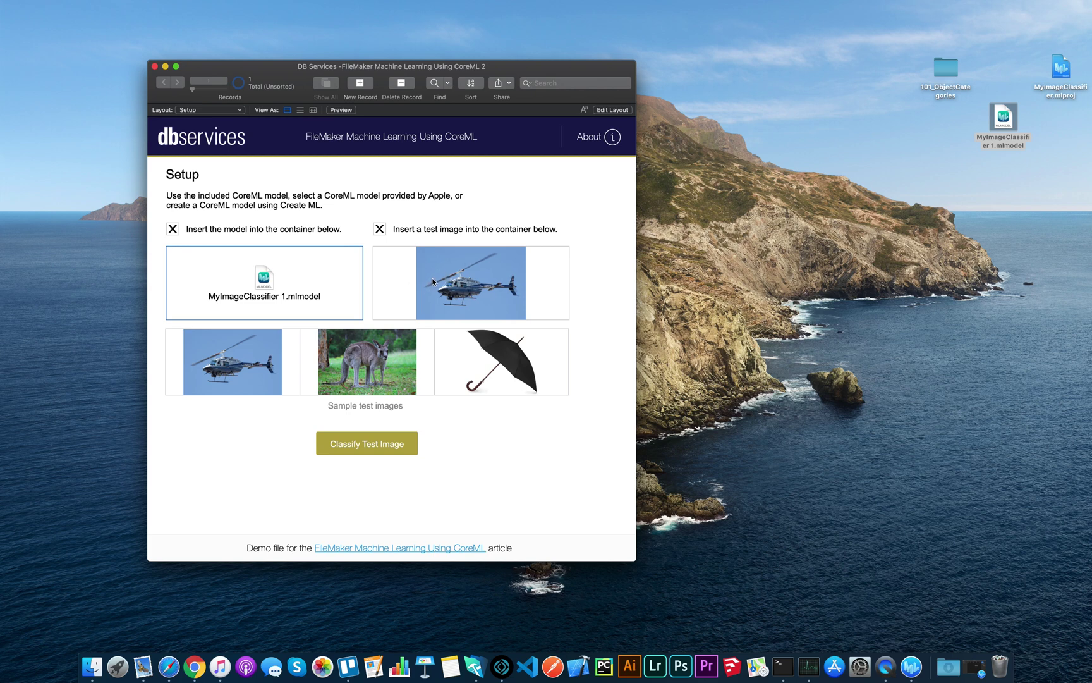
click(353, 496)
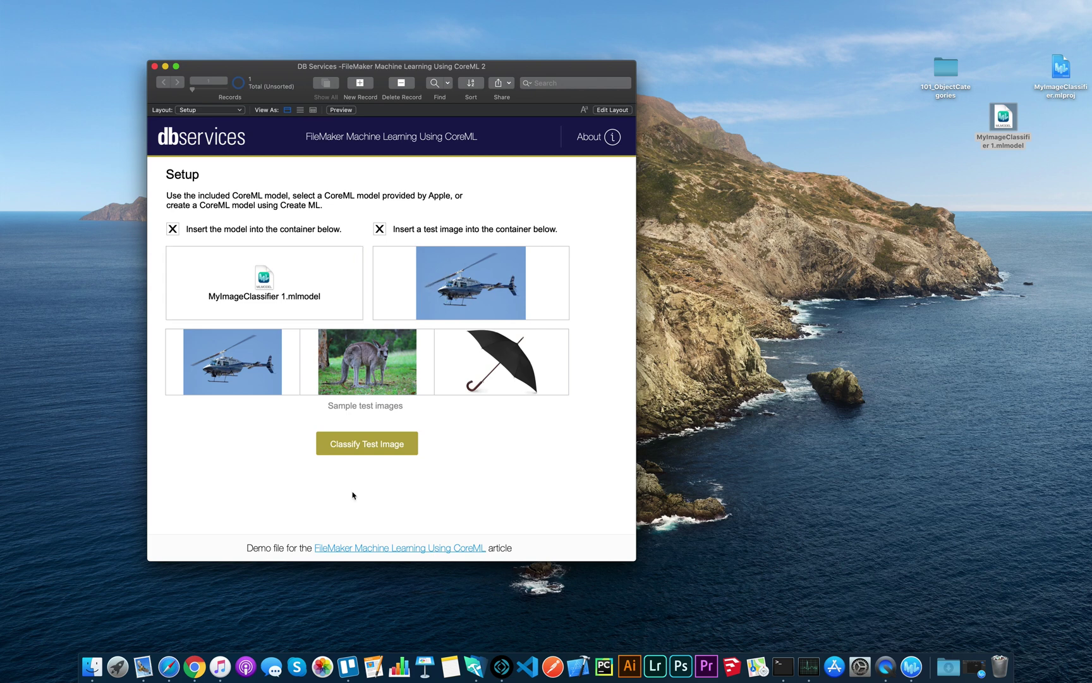
Step: In Script Workspace, open the Specify Calculation for the $result Set Variable step on line 30
key(super+shift+s)
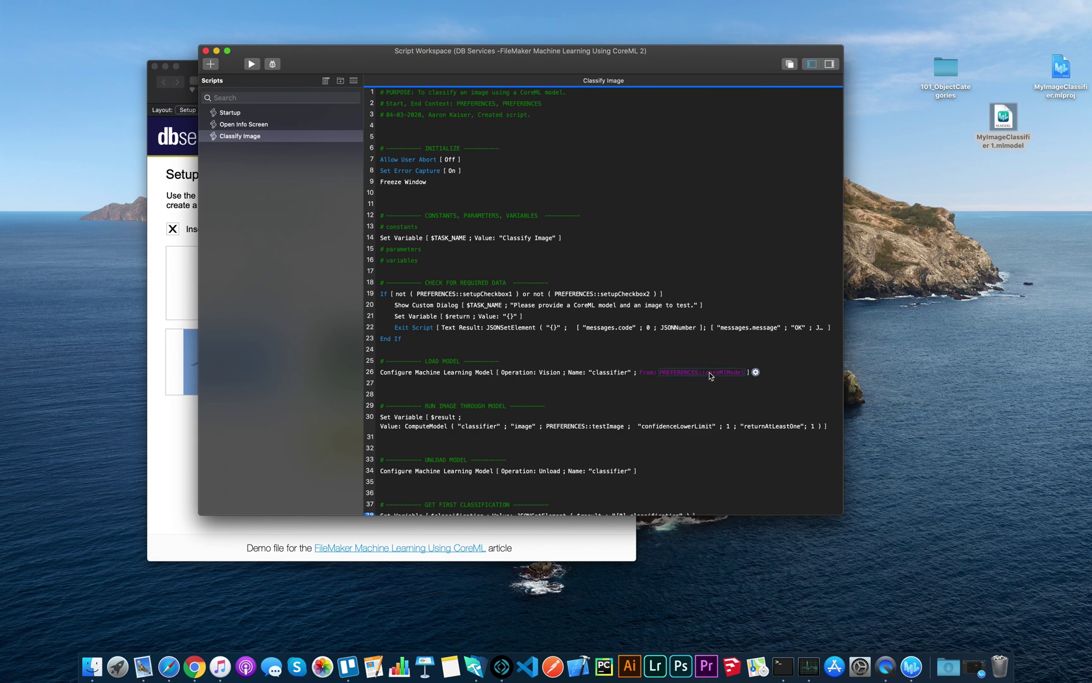
drag(381, 65, 534, 55)
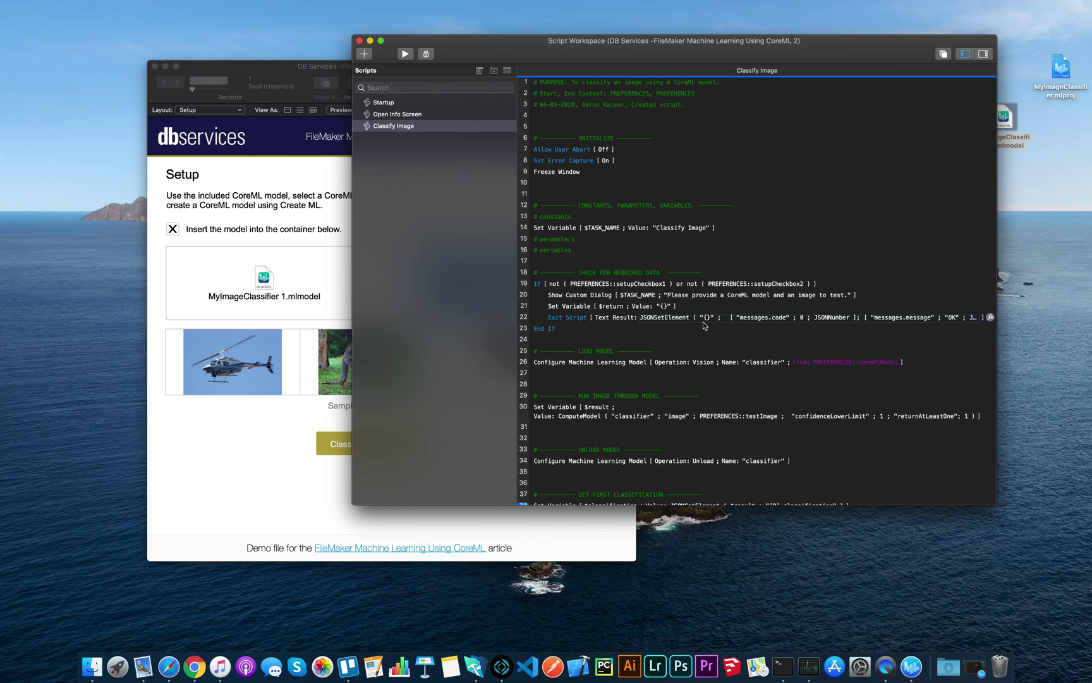
scroll(598, 341, down, 3)
click(601, 376)
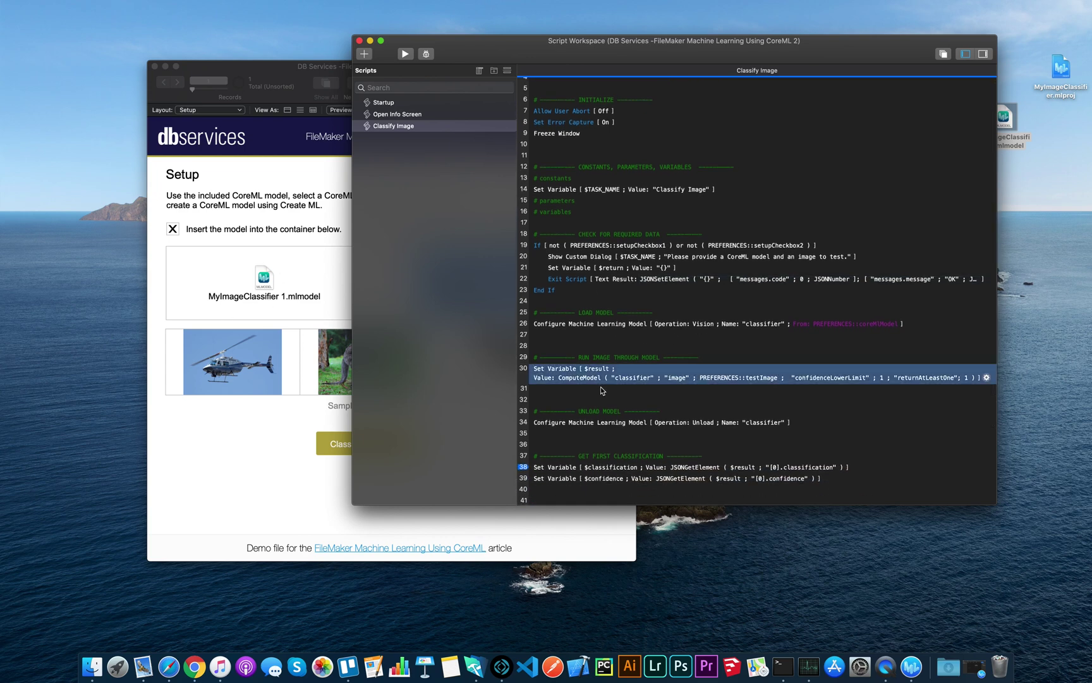
double_click(655, 378)
click(695, 200)
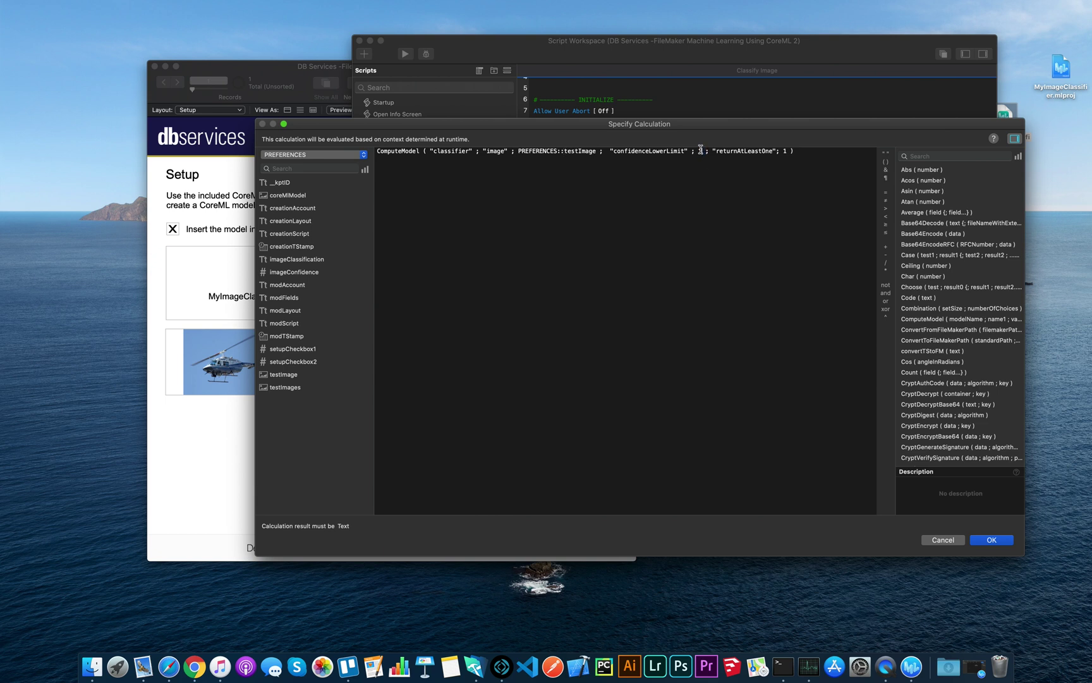
Step: Try a .5 confidence lower limit in ComputeModel, restore it to 1, and confirm with OK
double_click(699, 151)
text(.5)
key(BackSpace)
key(BackSpace)
text(1)
drag(335, 127, 362, 124)
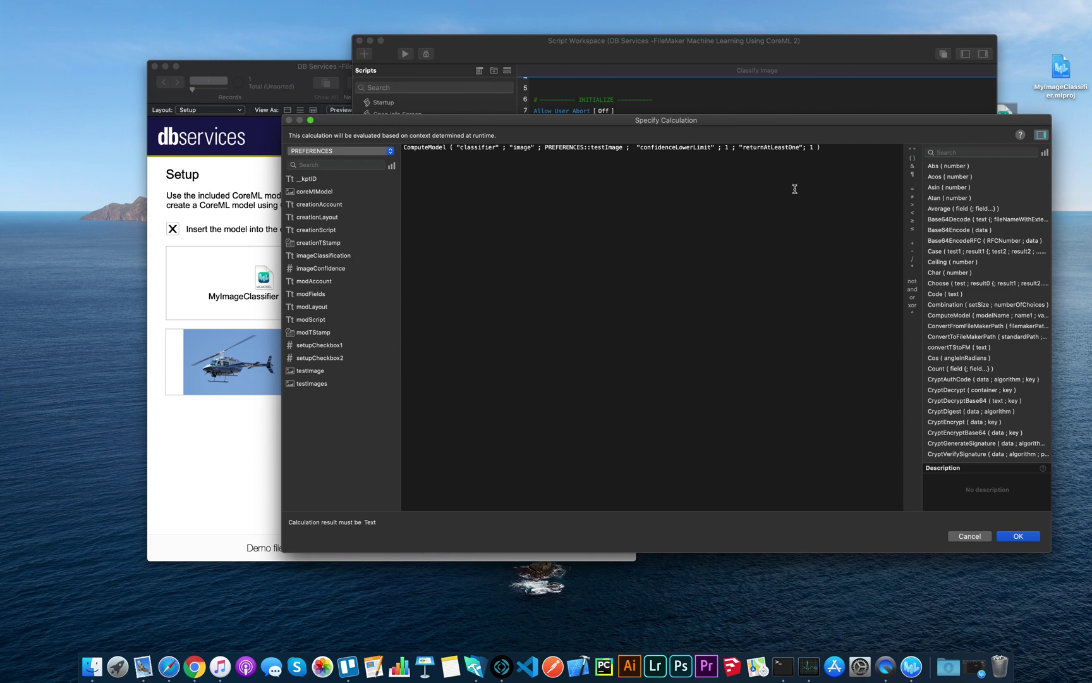
click(973, 535)
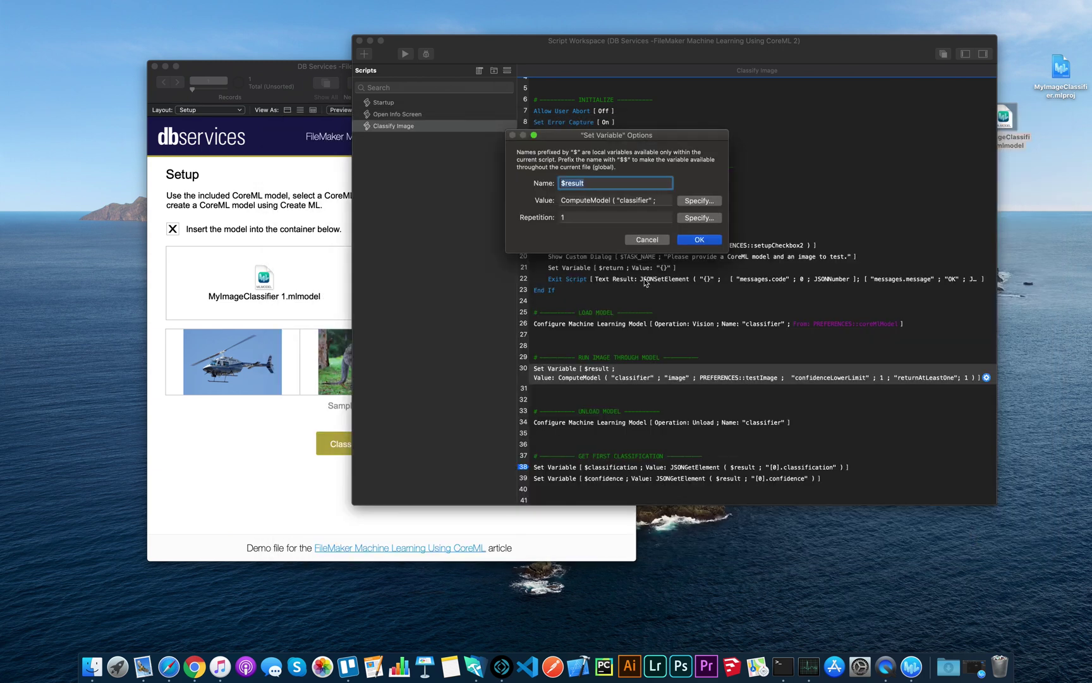
Step: Close the $result options, look over the UNLOAD MODEL steps, and bring the Setup layout forward
click(640, 241)
scroll(666, 324, down, 2)
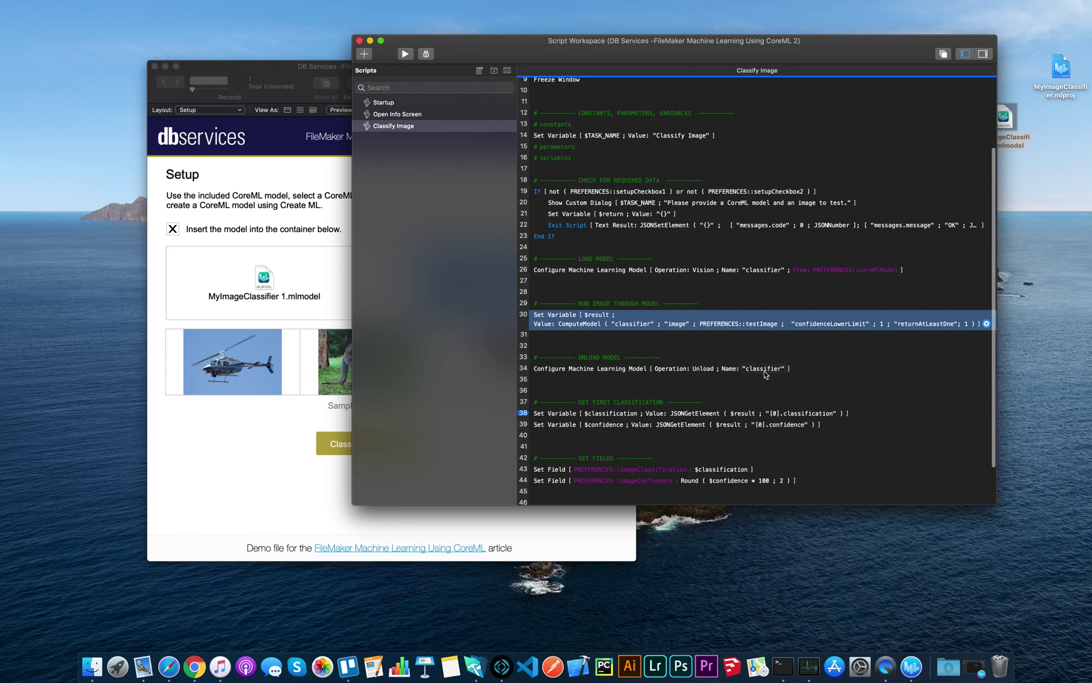
click(715, 358)
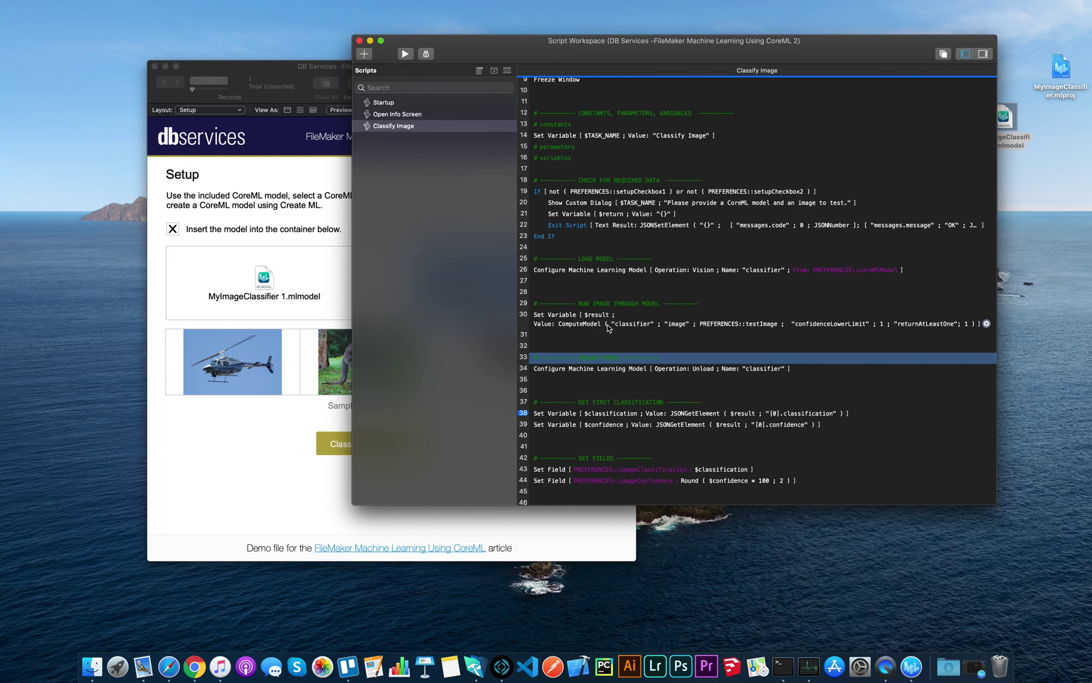
click(626, 381)
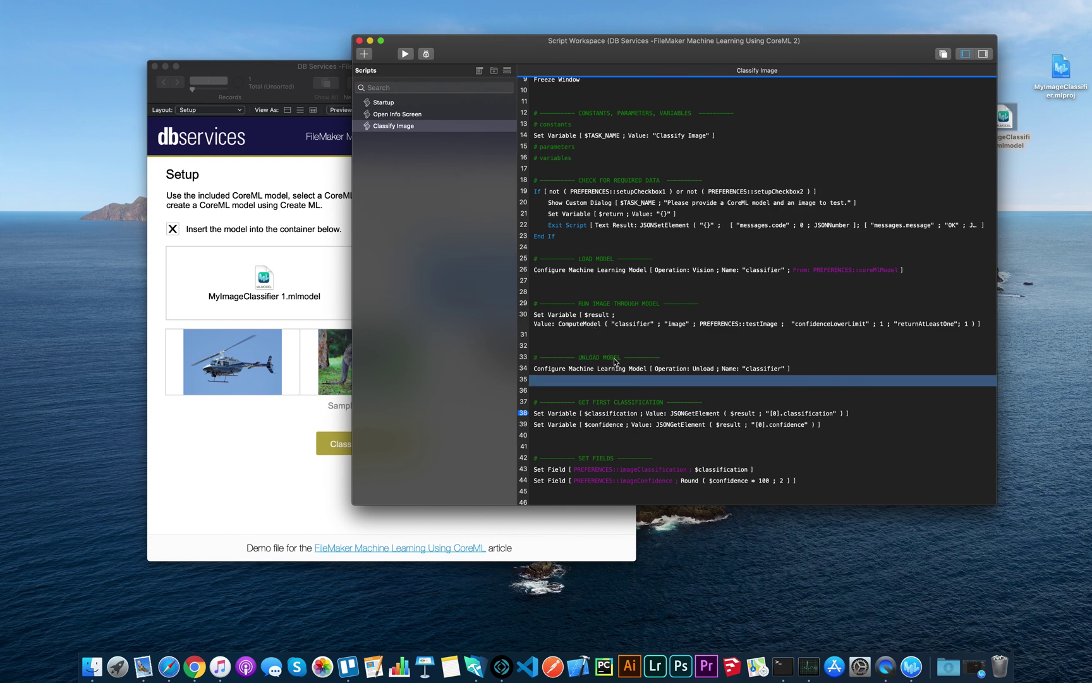
click(611, 349)
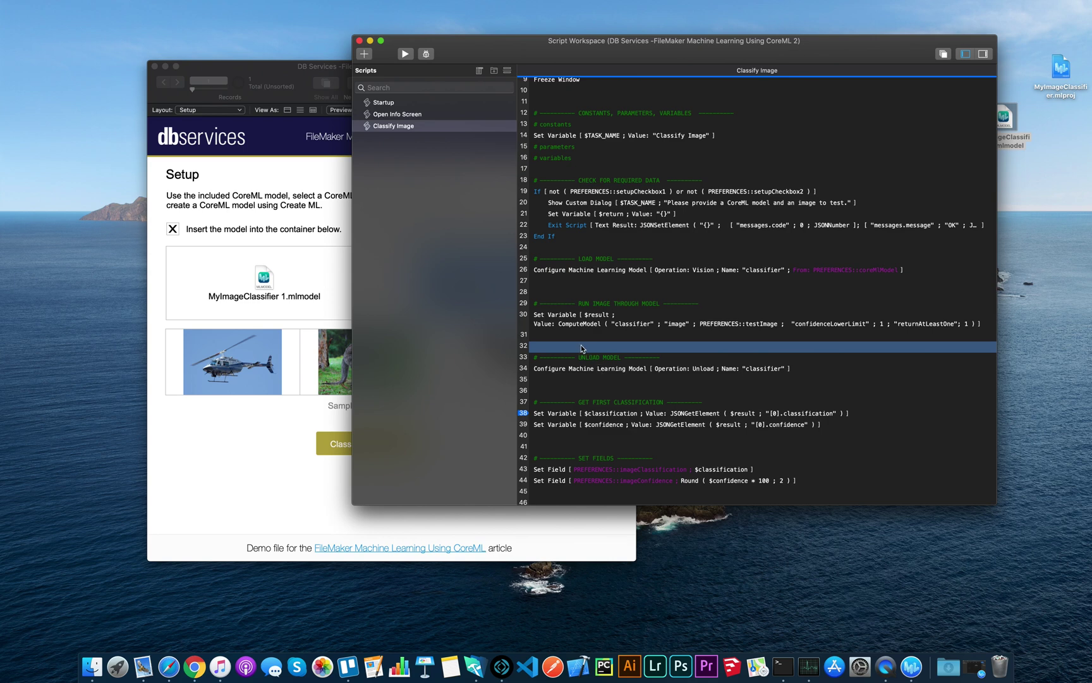
click(625, 384)
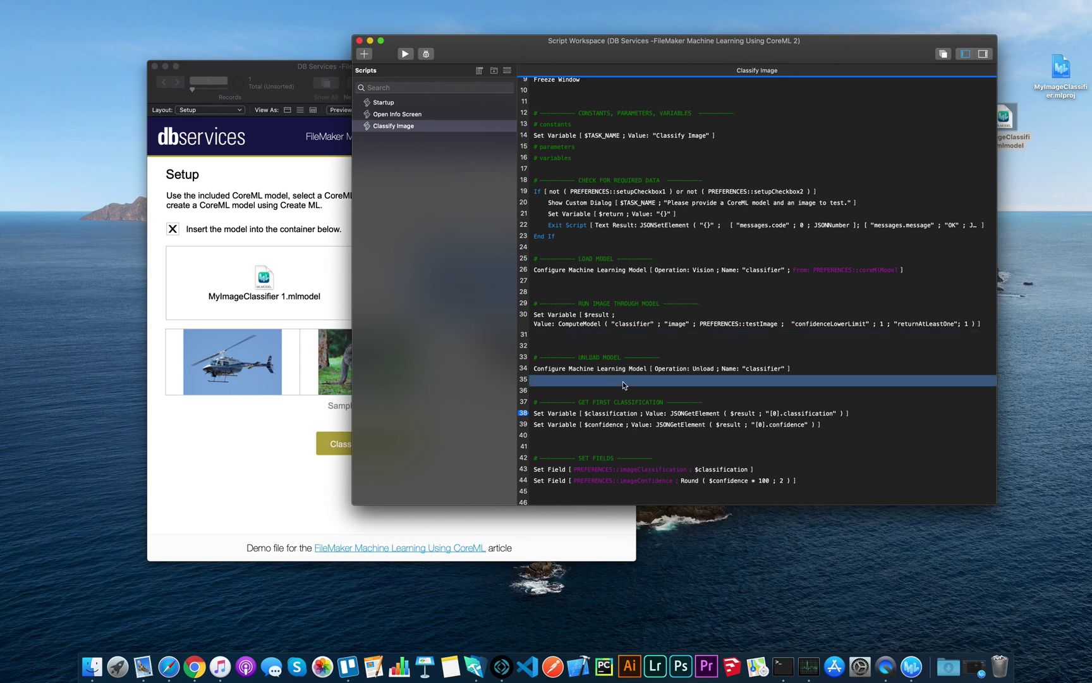
scroll(659, 388, down, 2)
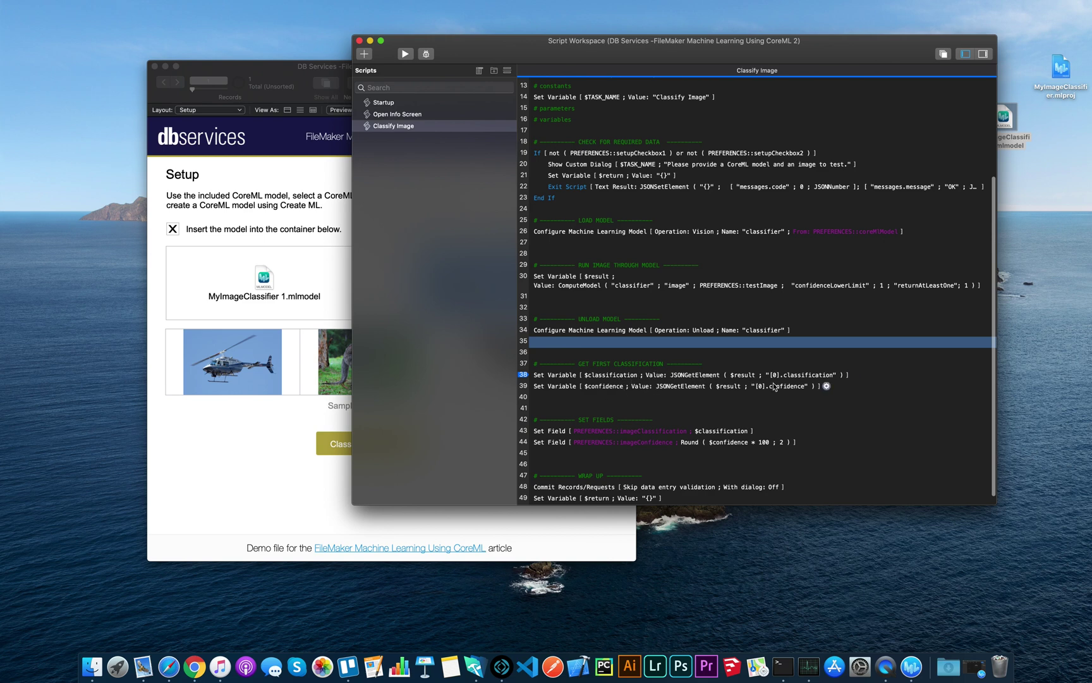
scroll(649, 397, down, 1)
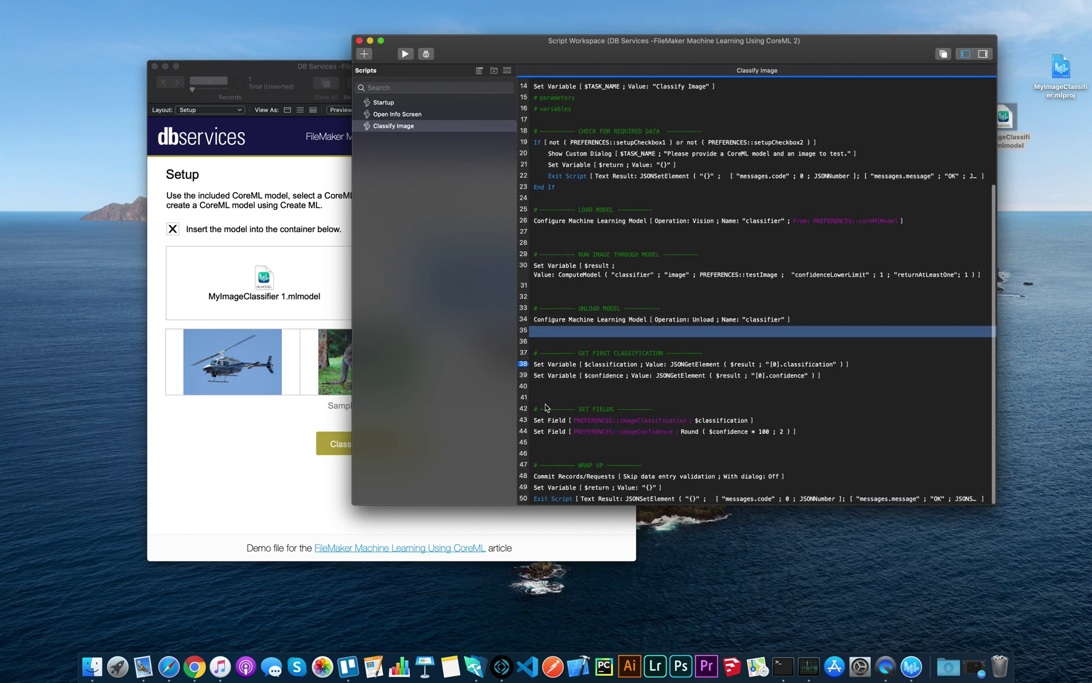
click(220, 432)
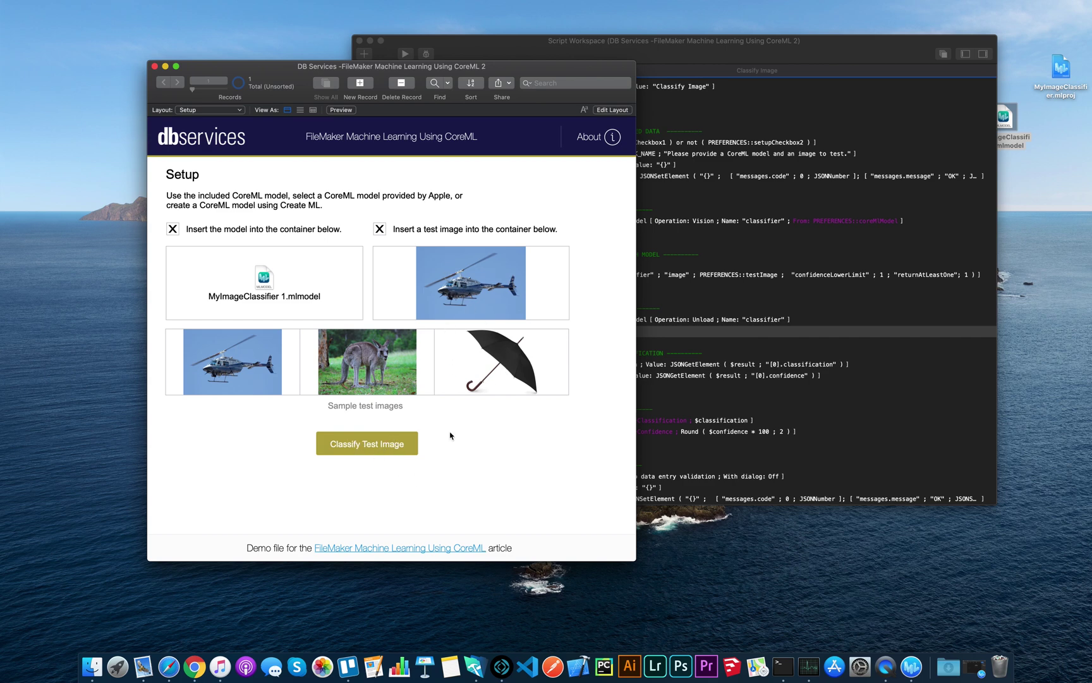
Step: Classify the helicopter test image, then drop in the kangaroo sample and classify it
click(342, 447)
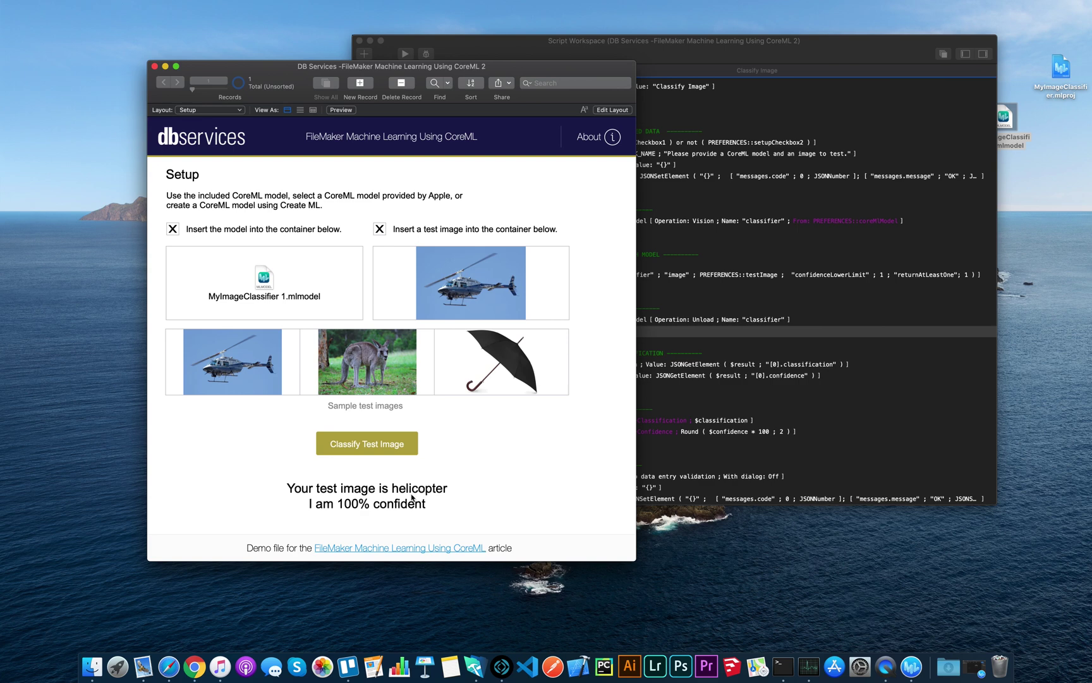
click(370, 368)
drag(369, 367, 473, 277)
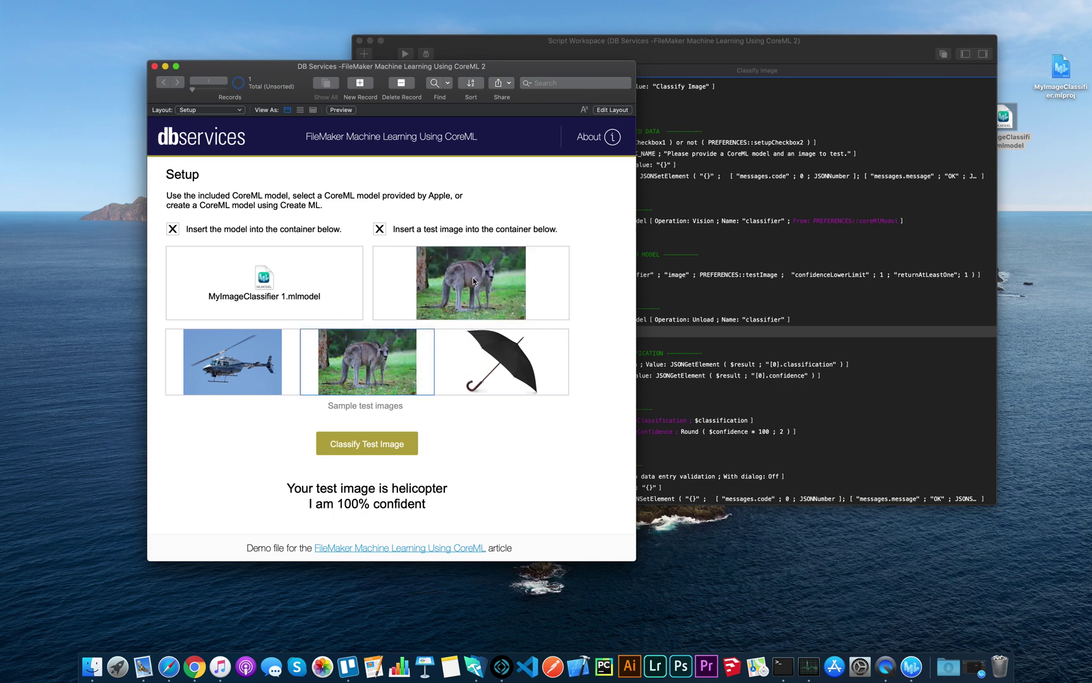
click(359, 445)
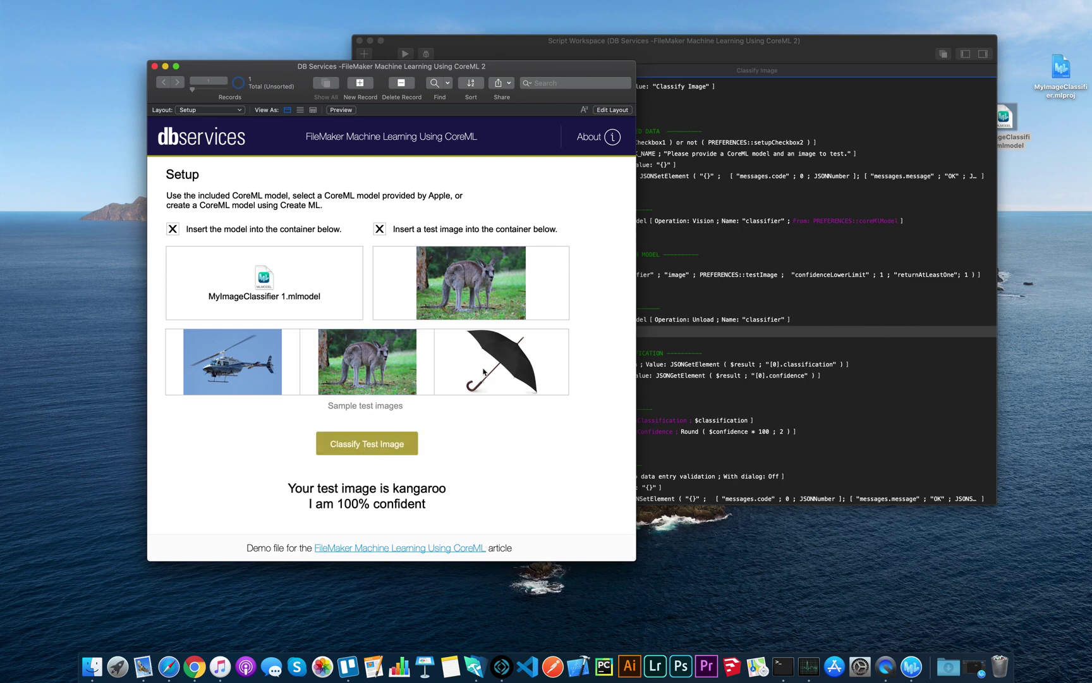
Step: Classify the umbrella sample image, then open the 101_ObjectCategories folder in Finder
drag(479, 376, 468, 295)
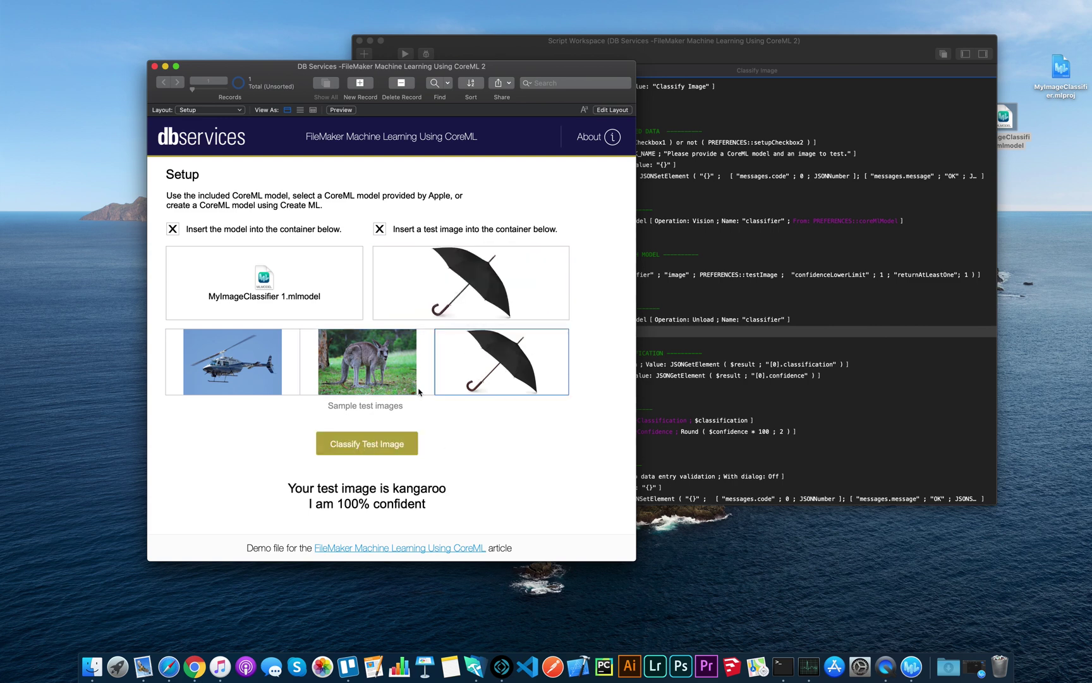
click(373, 450)
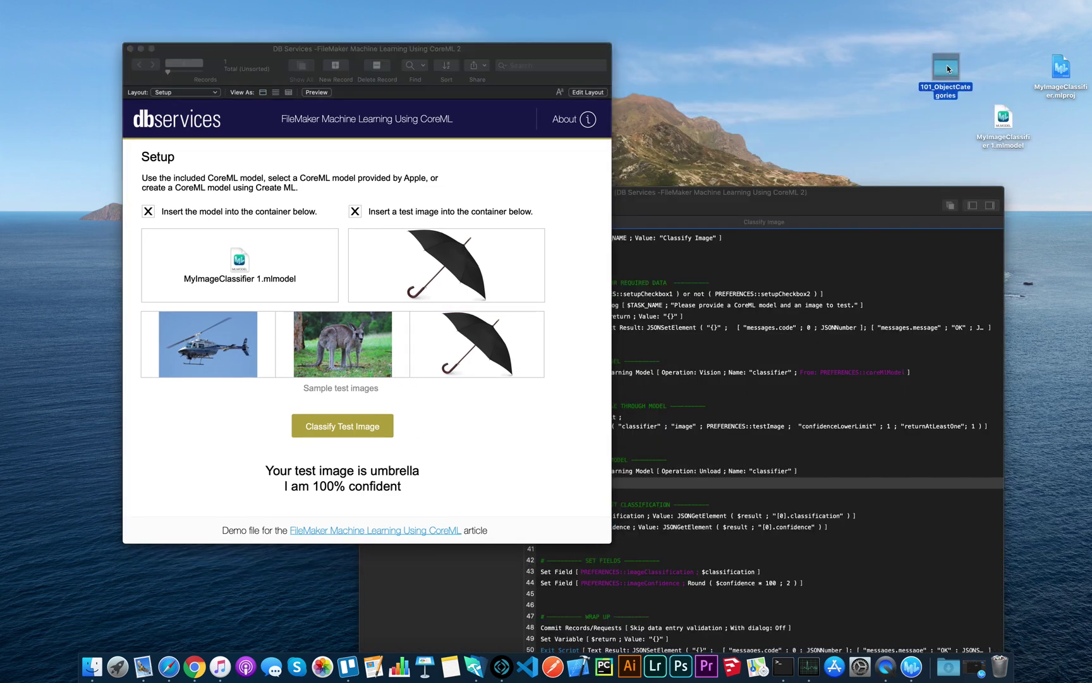
double_click(948, 69)
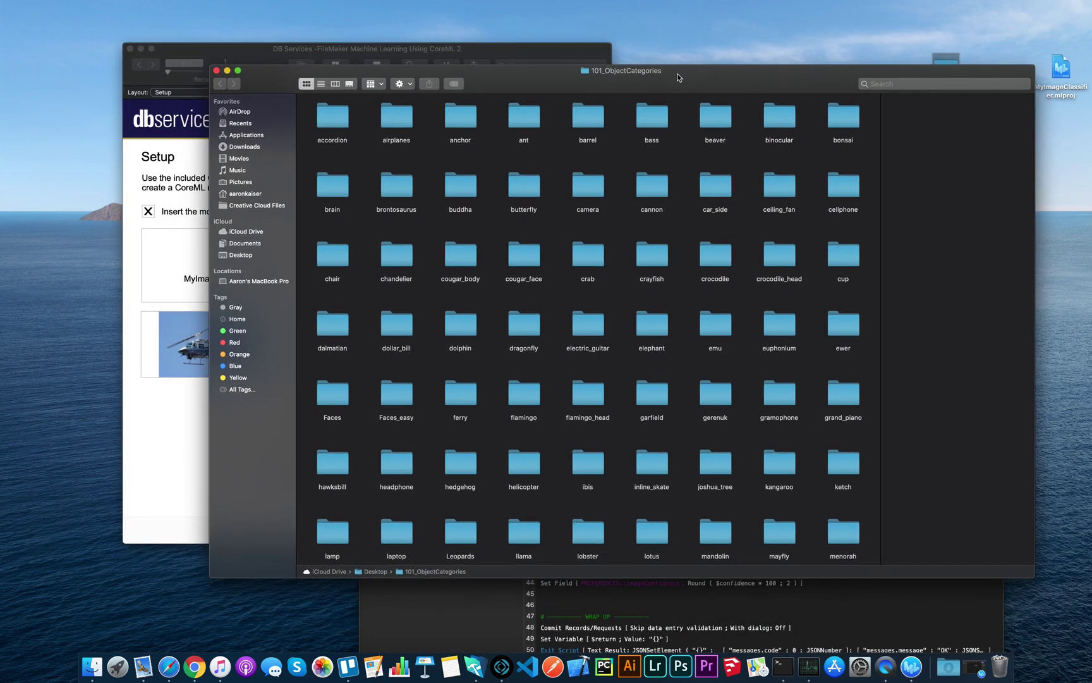
Step: Drop image_0008.jpg from the dolphin folder into the test container and classify it as dolphin
drag(647, 130, 702, 52)
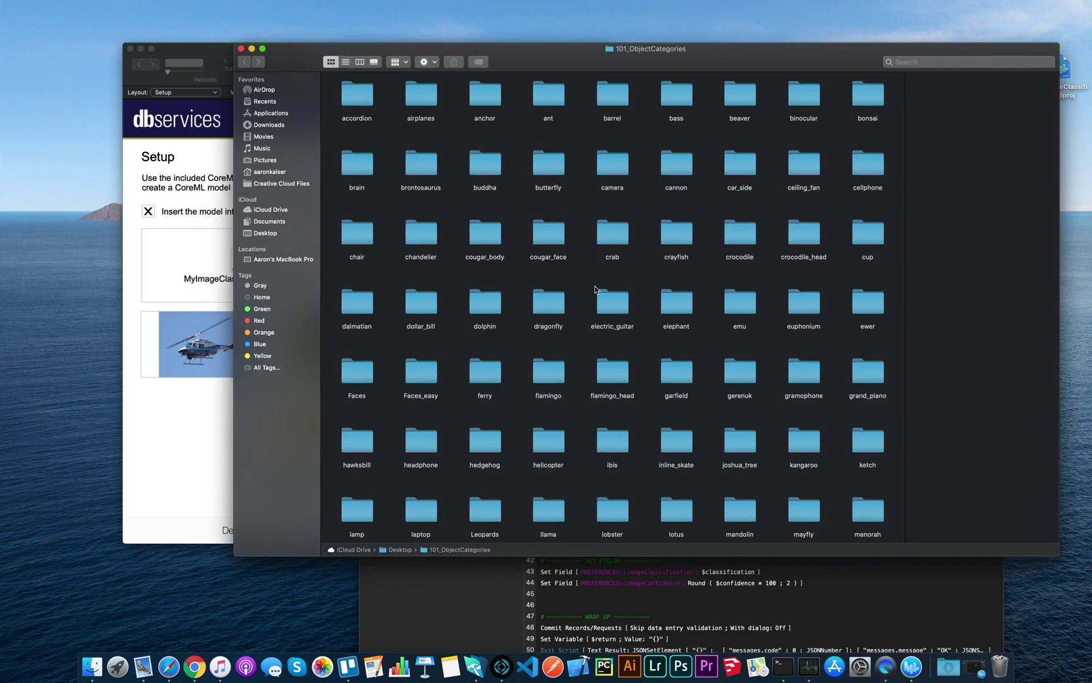
scroll(594, 291, down, 2)
double_click(489, 282)
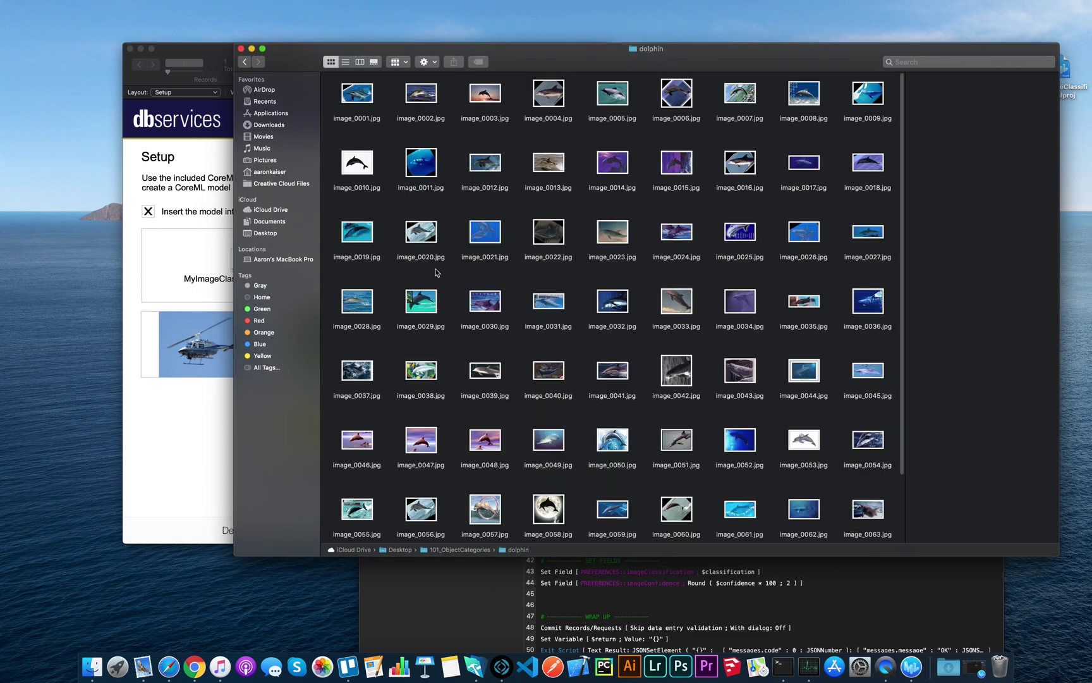
drag(238, 309, 581, 310)
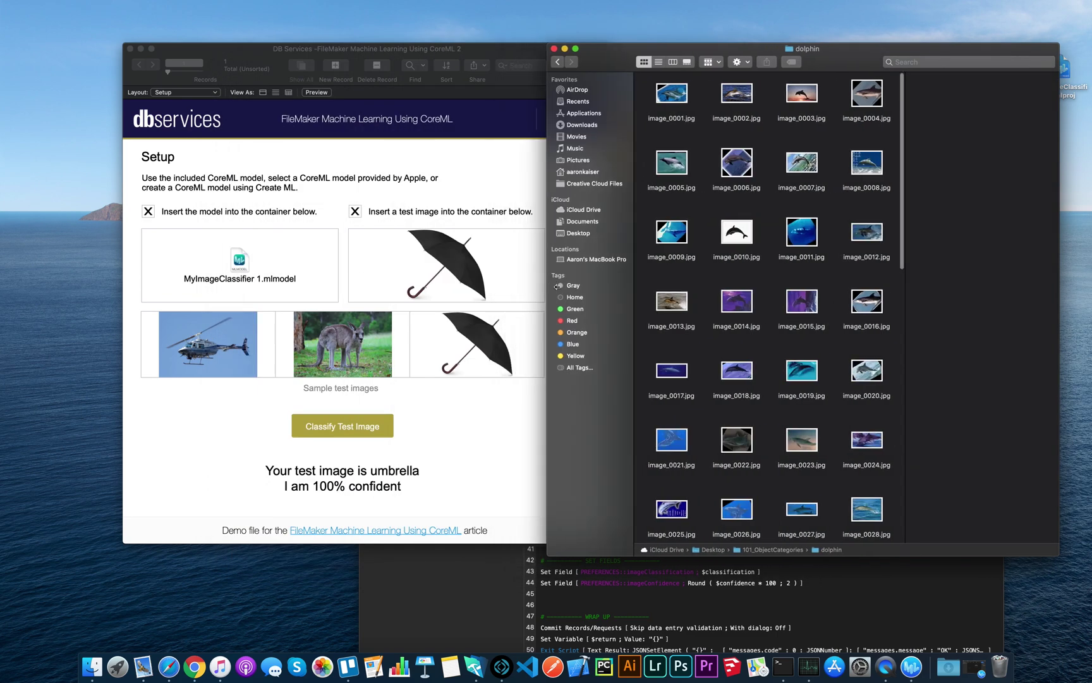
drag(783, 235, 456, 254)
click(362, 432)
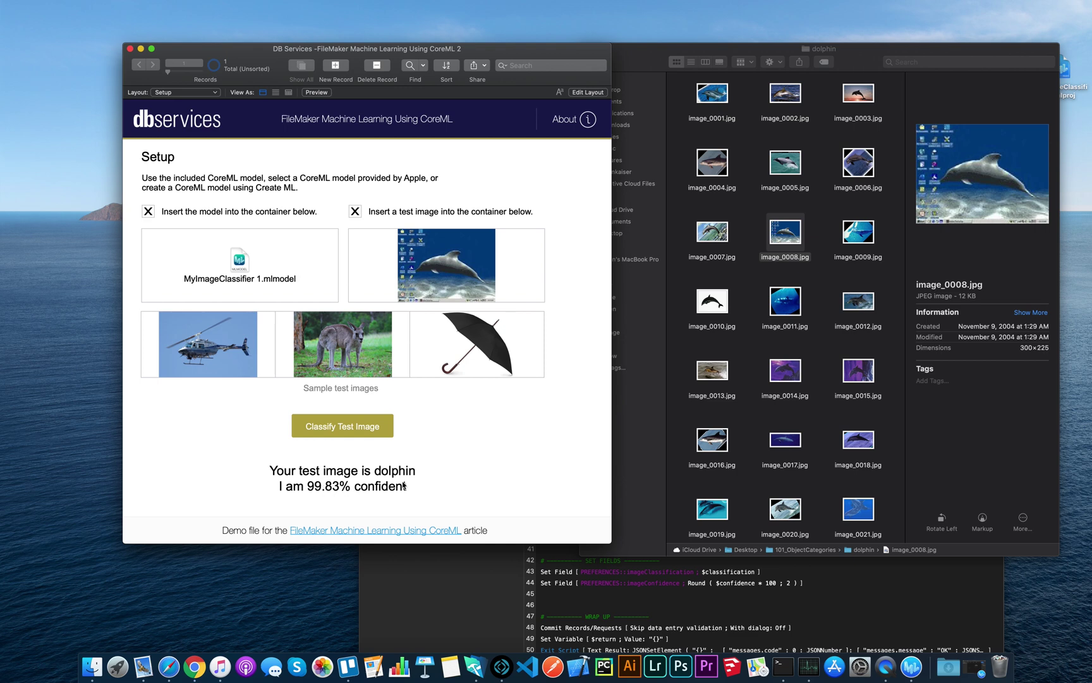
Step: Drop image_0007.jpg from the joshua_tree folder into the test container and classify it as joshua_tree
click(684, 145)
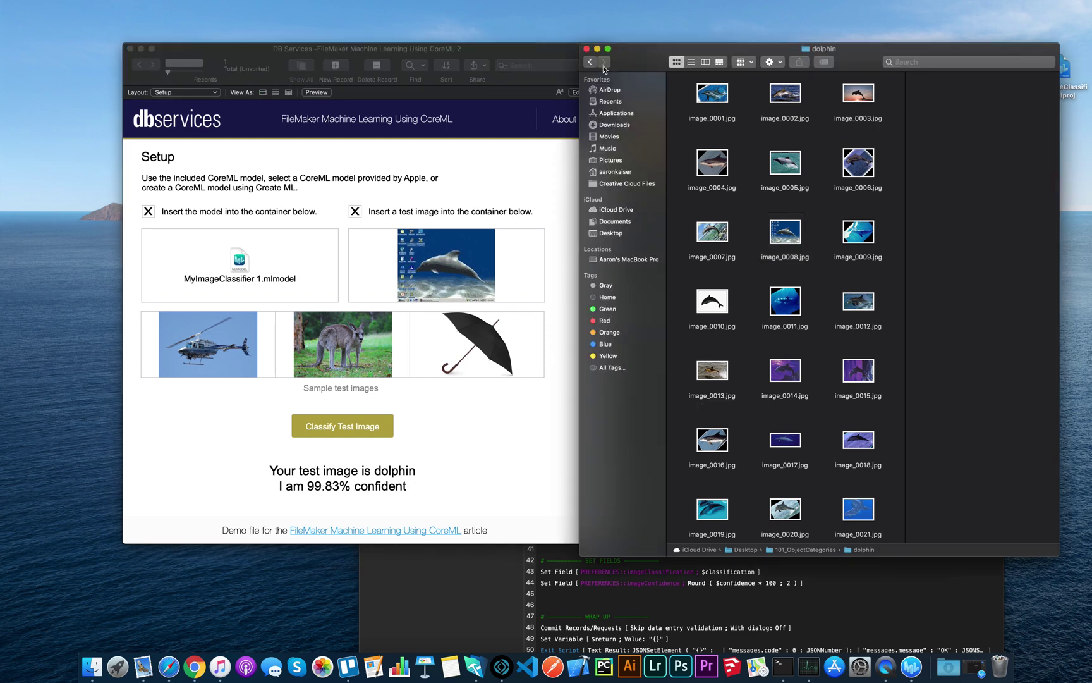
click(592, 66)
scroll(767, 352, down, 2)
scroll(766, 354, down, 4)
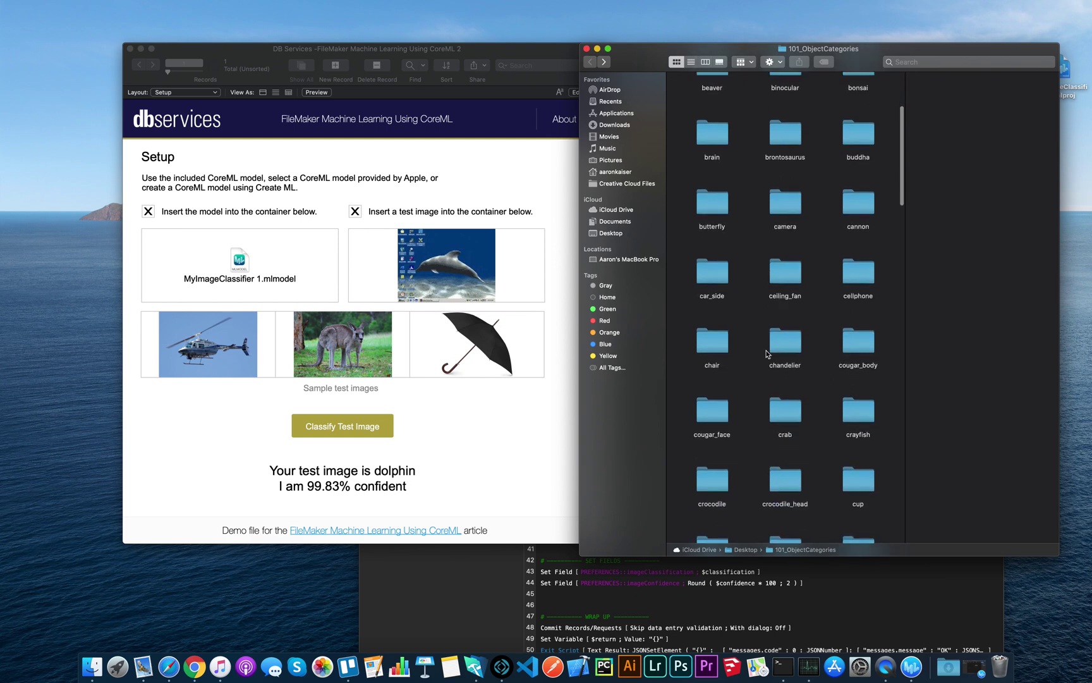
scroll(767, 354, down, 4)
scroll(766, 353, down, 1)
scroll(766, 354, down, 2)
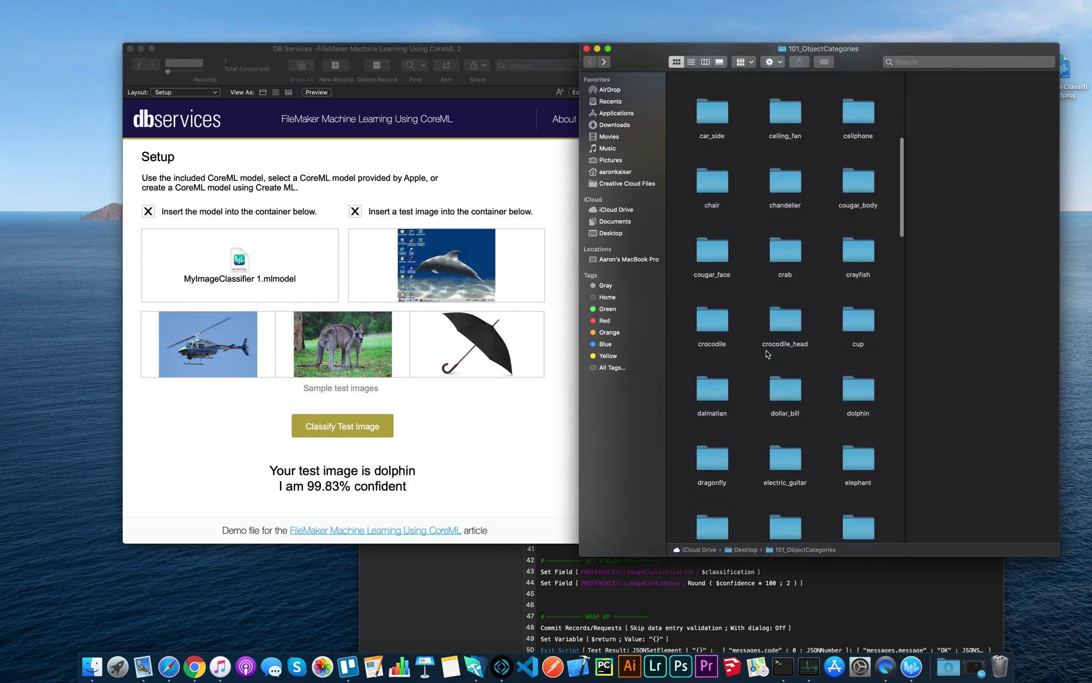
scroll(767, 354, down, 2)
scroll(766, 354, down, 3)
scroll(766, 354, down, 3)
scroll(766, 353, down, 3)
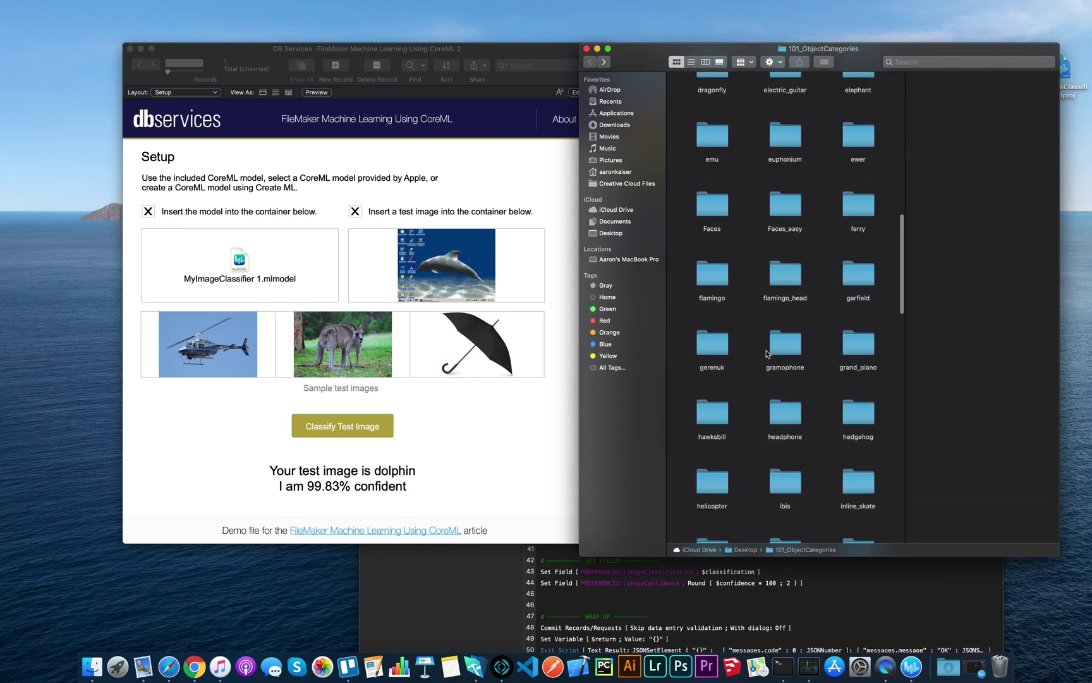
scroll(767, 354, down, 3)
scroll(766, 354, down, 1)
double_click(713, 388)
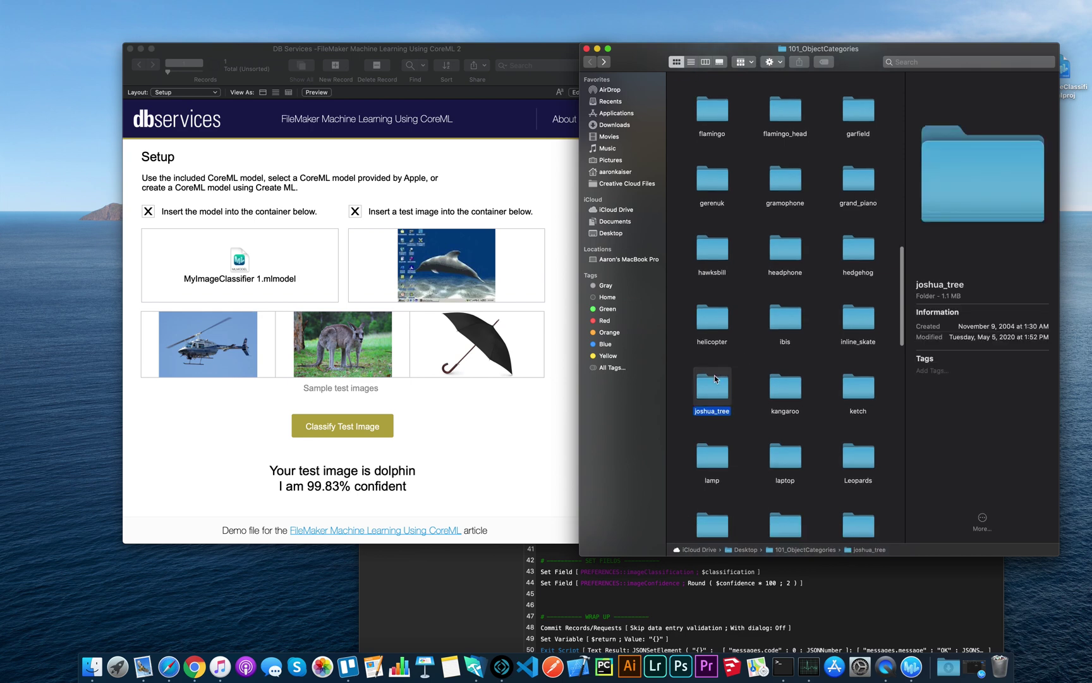
drag(715, 230, 418, 271)
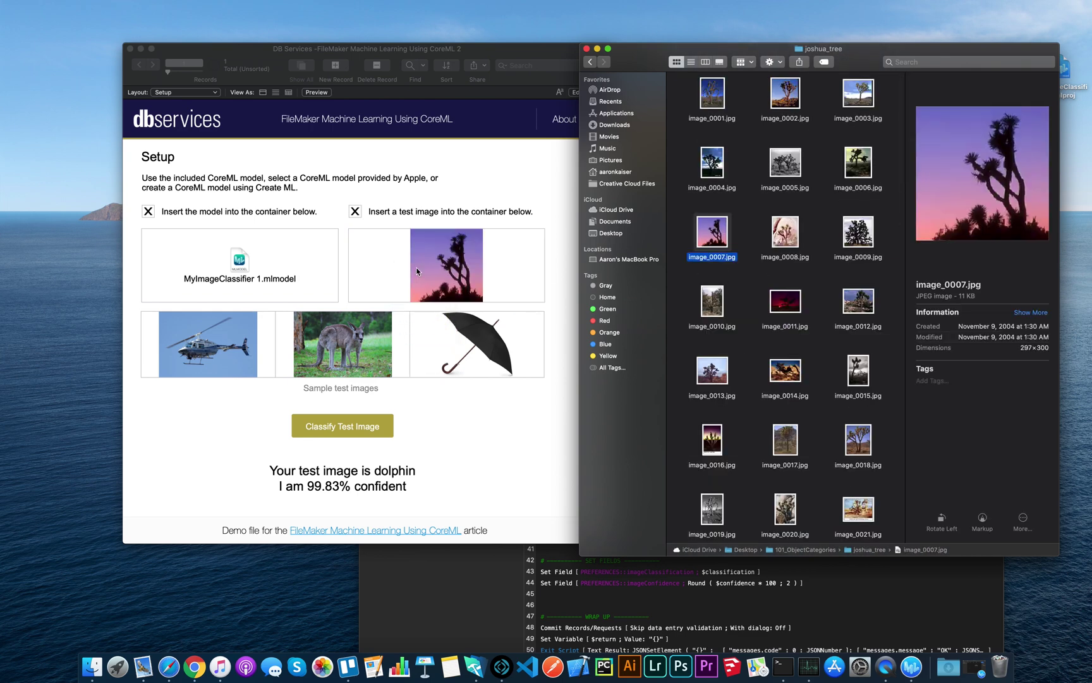
click(361, 432)
click(362, 432)
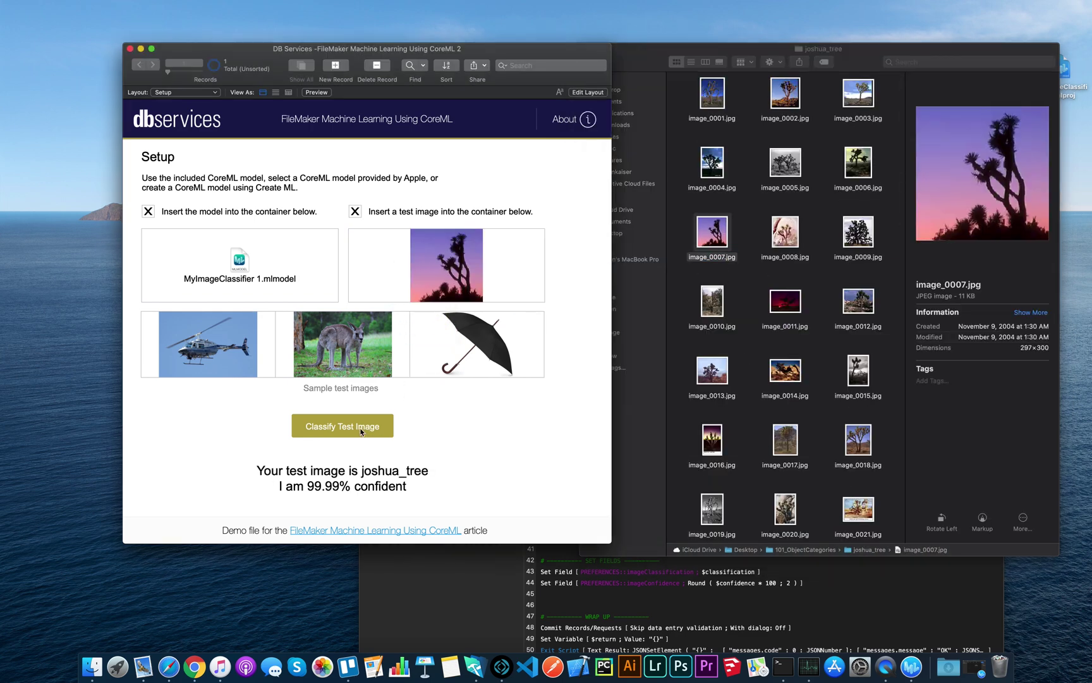
click(679, 96)
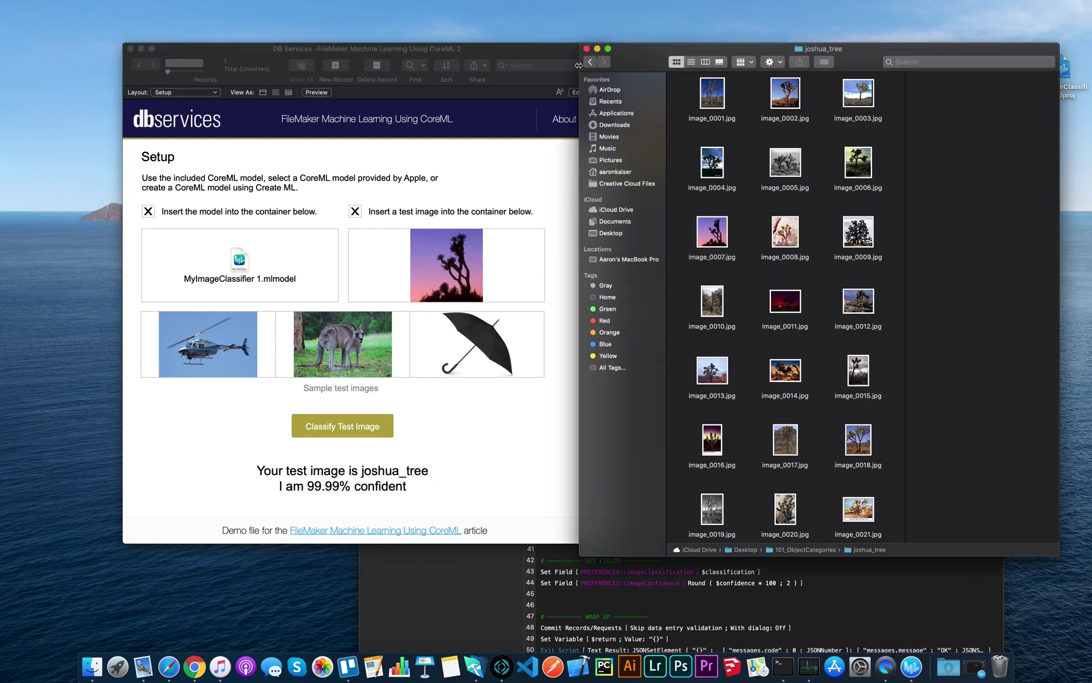